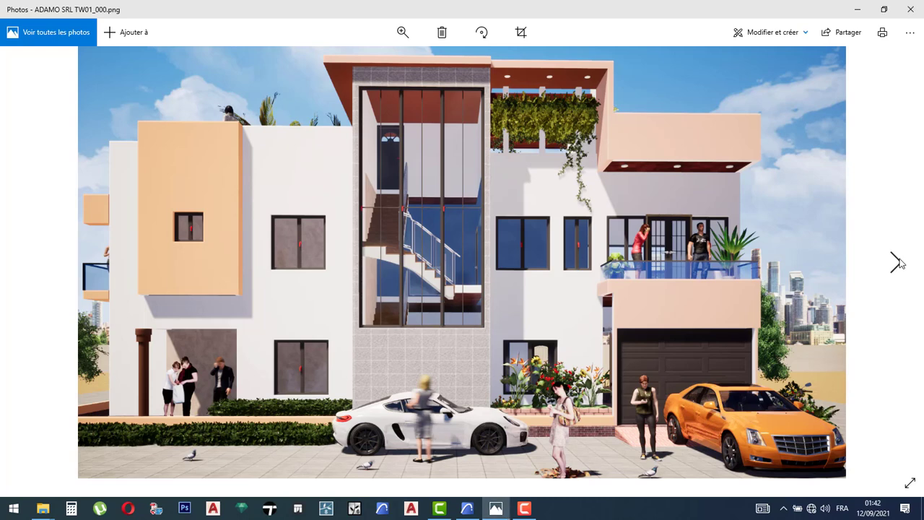
Step: Look through the exterior villa renderings and switch to the ARCHICAD floor plan
click(896, 263)
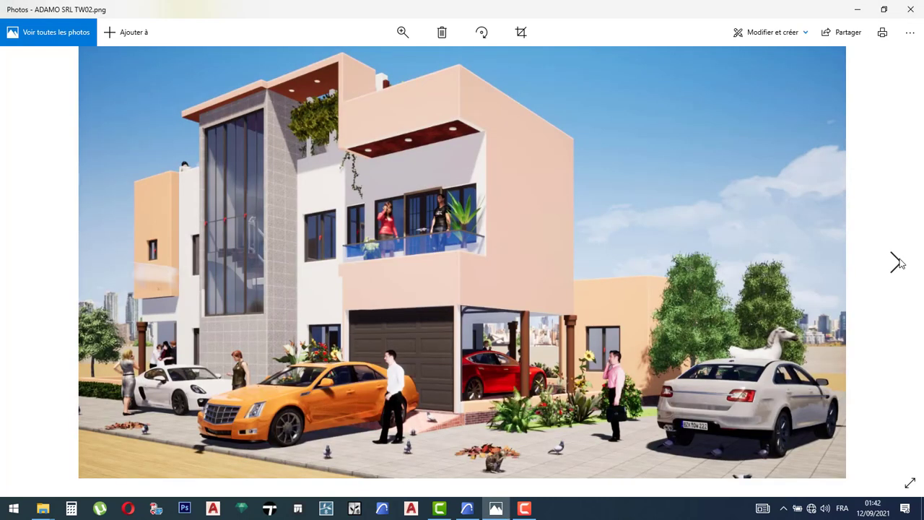
click(896, 262)
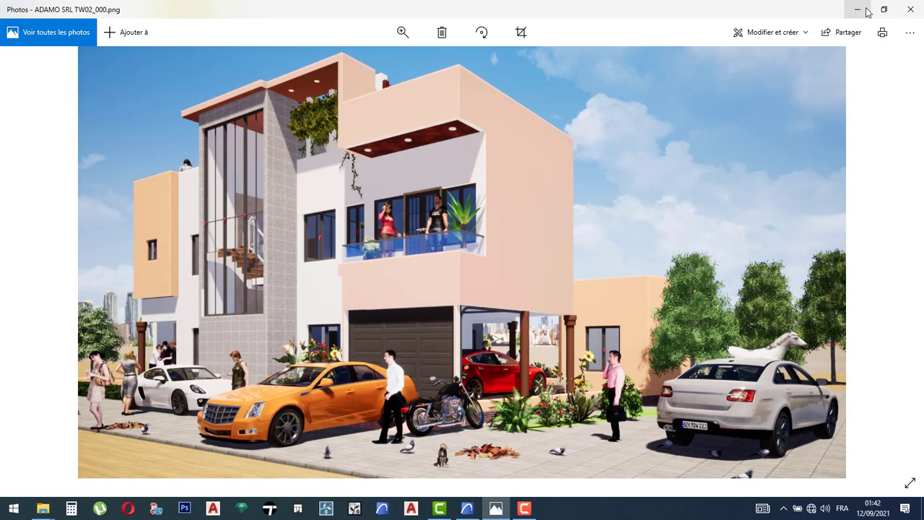
click(863, 10)
click(864, 9)
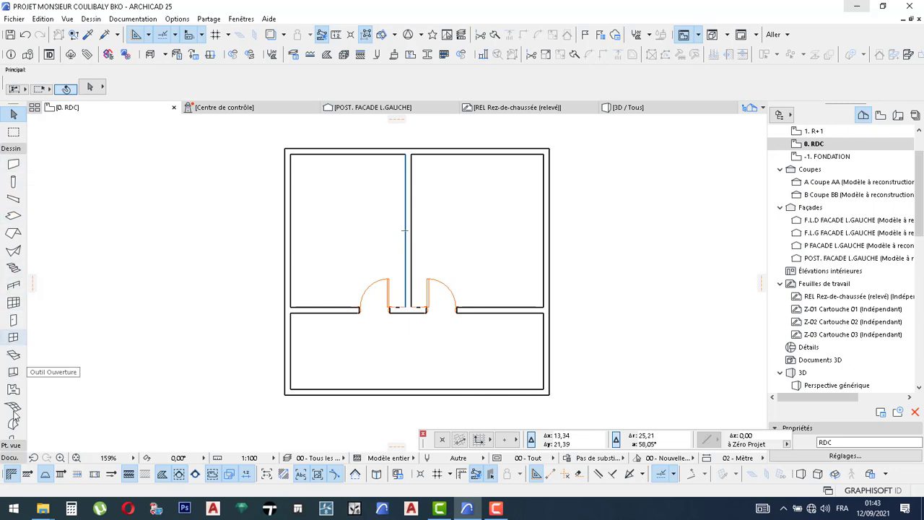
Step: Open the Window tool's default settings and browse the Devantures 25, Fenêtres basiques 25 and Fenêtres coulissantes 25 library folders
click(13, 337)
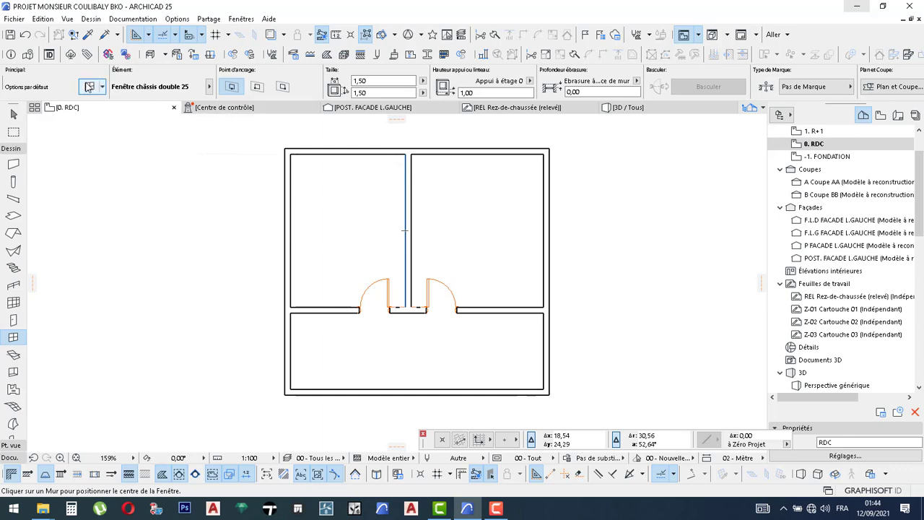
click(88, 86)
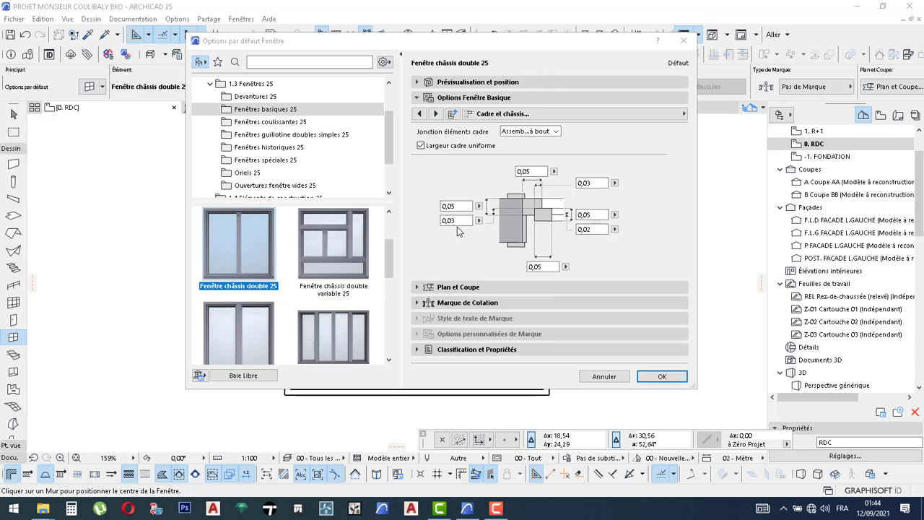
click(267, 96)
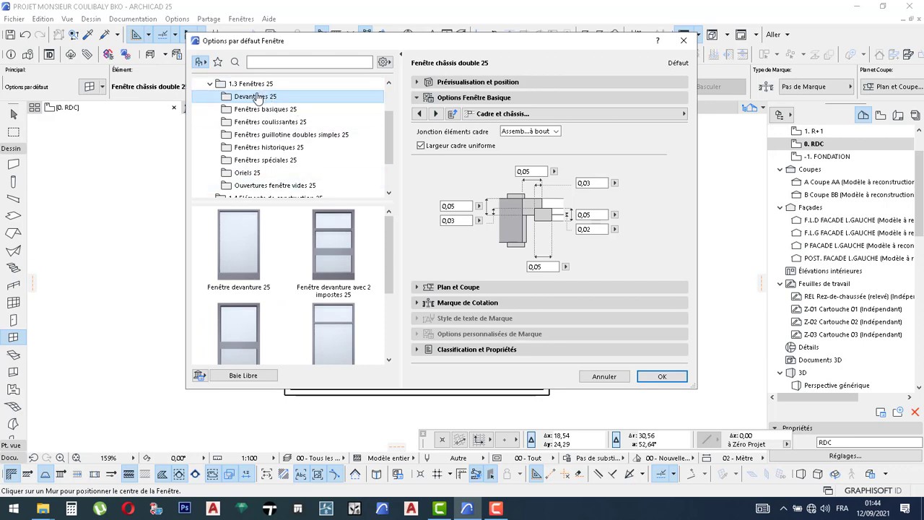
scroll(332, 289, down, 4)
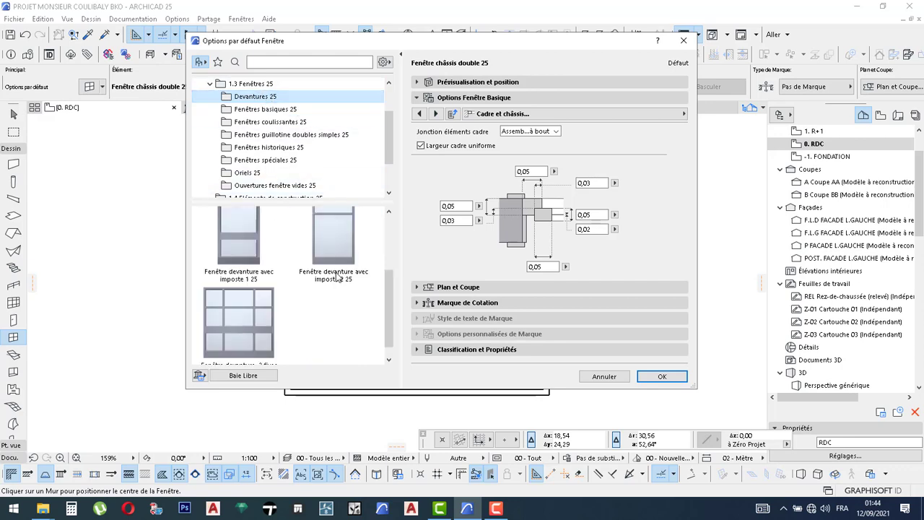
click(285, 111)
scroll(314, 276, down, 3)
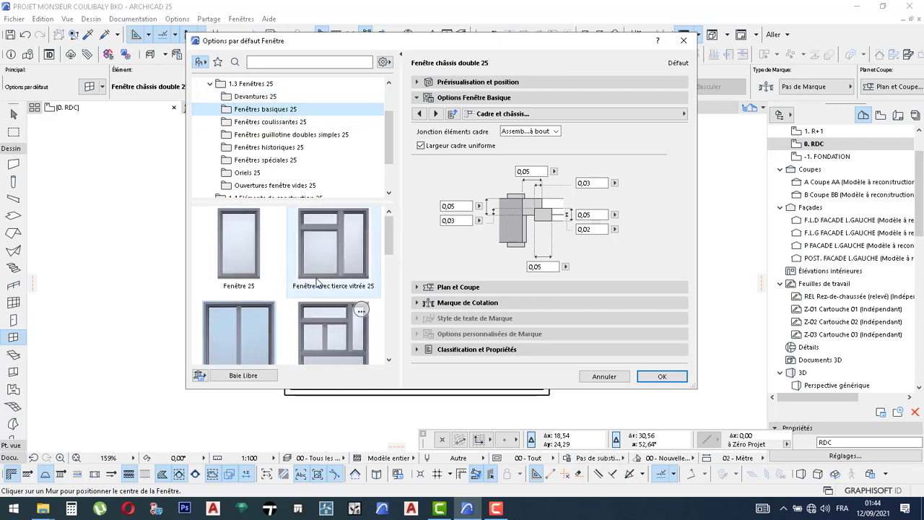
scroll(313, 275, down, 3)
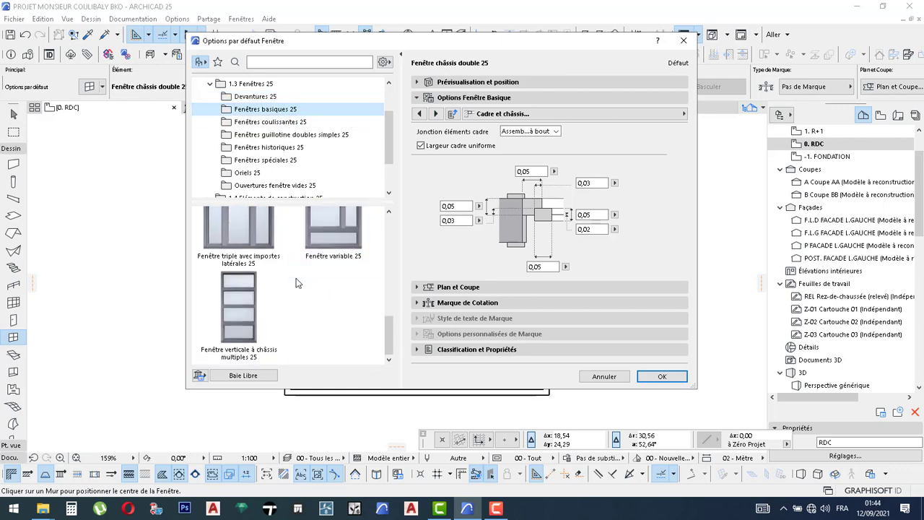
scroll(298, 283, up, 5)
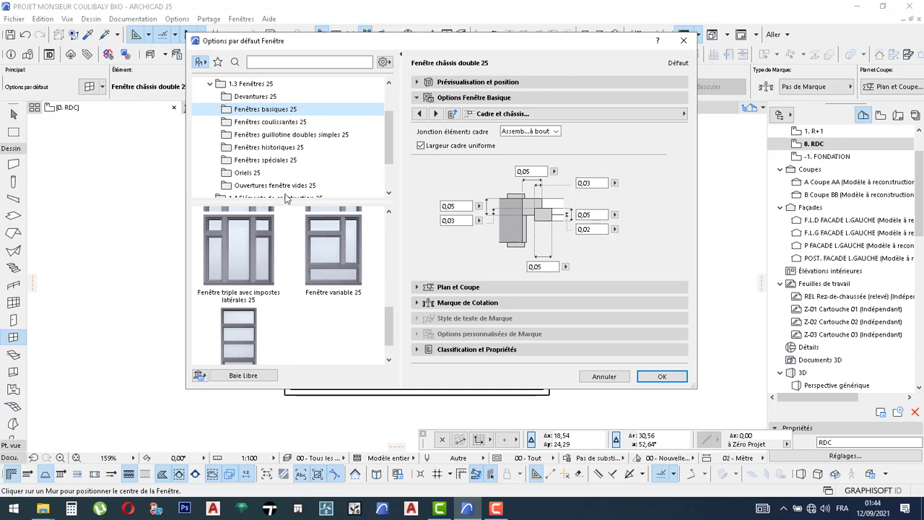
click(278, 122)
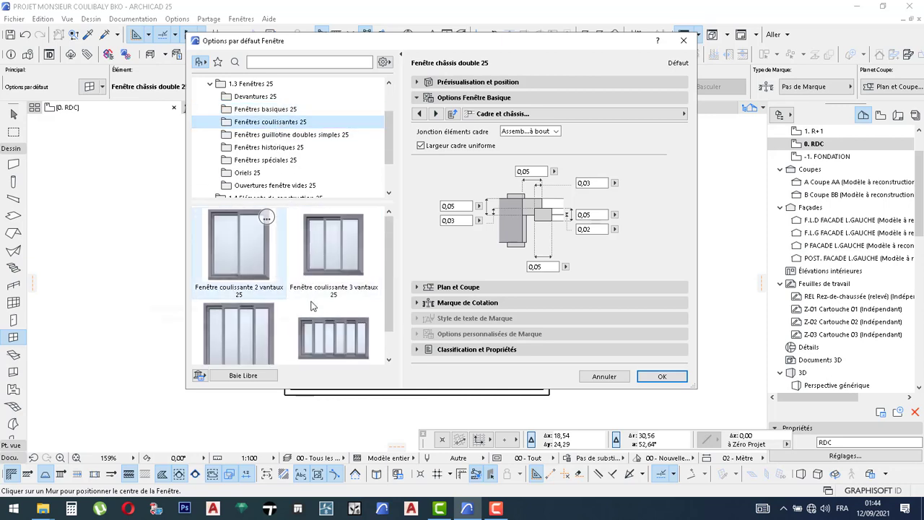
scroll(313, 307, down, 1)
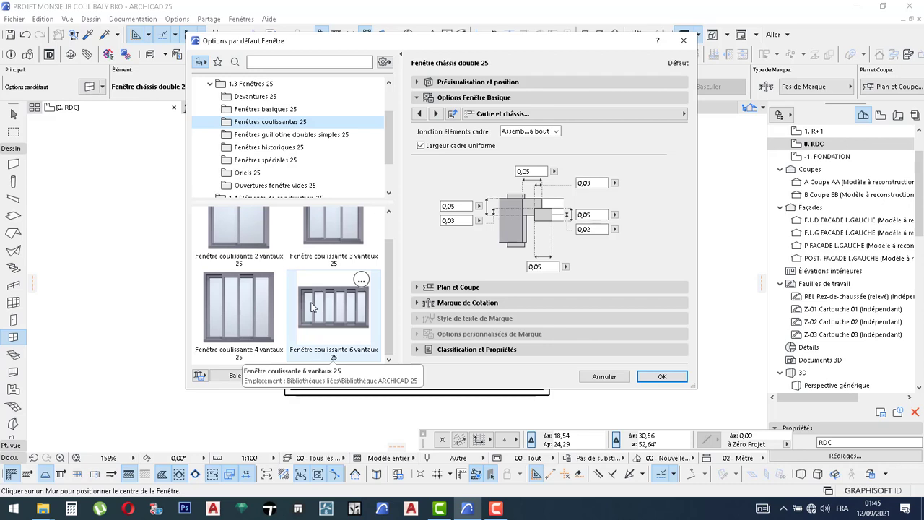
Step: Browse the double-hung, historic and special window folders and the empty window openings in Ouvertures fenêtre vides 25
click(300, 135)
click(287, 148)
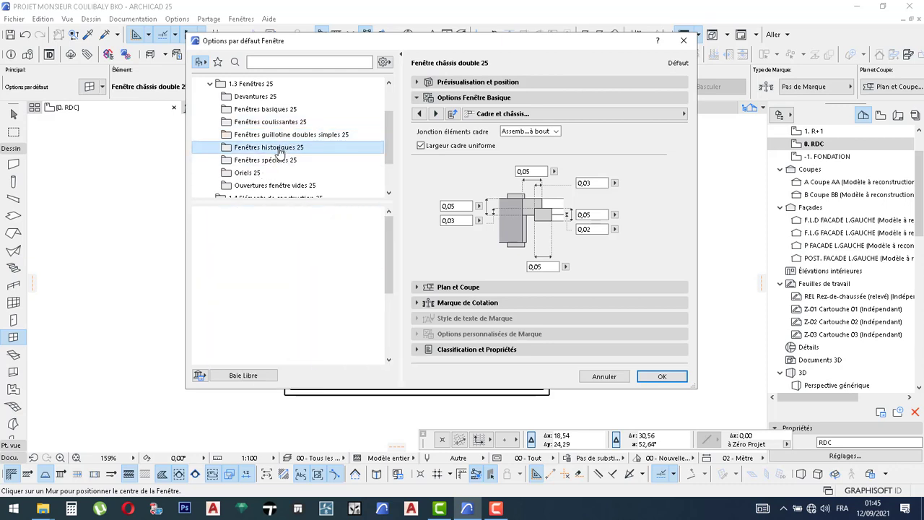
click(278, 161)
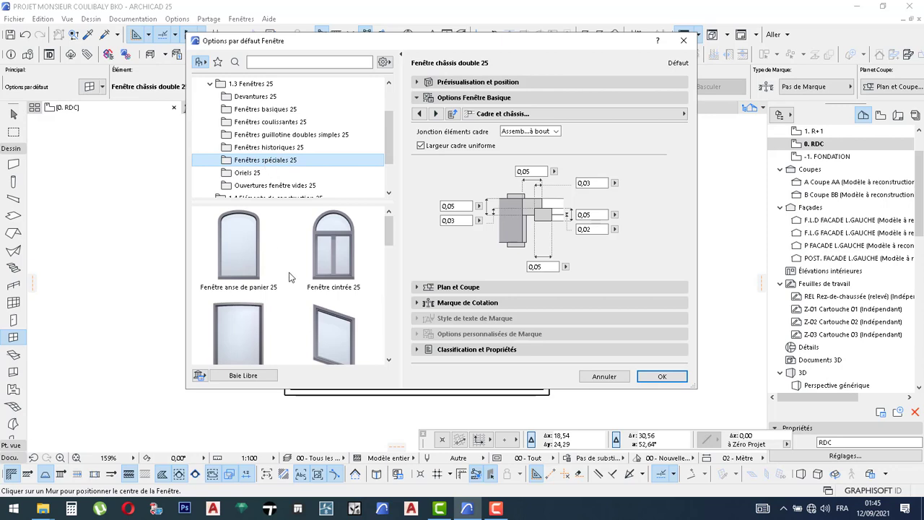
scroll(299, 279, down, 3)
scroll(305, 281, down, 3)
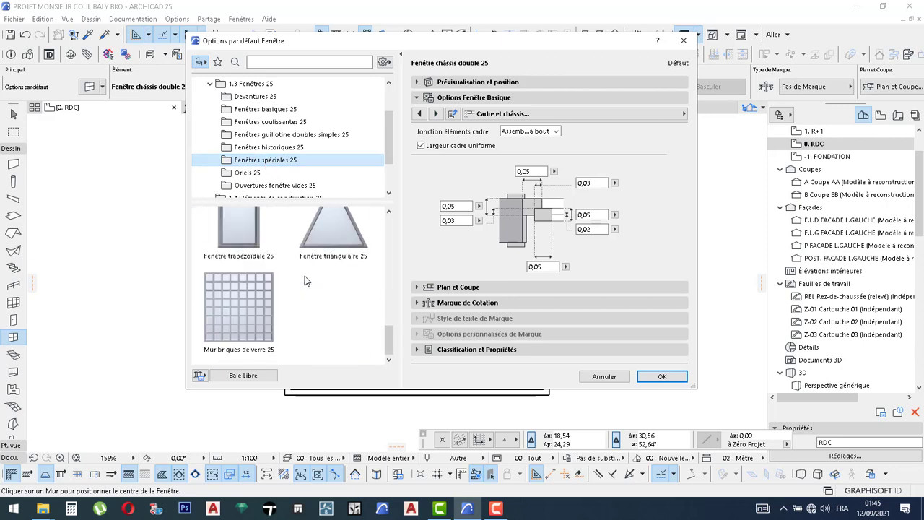
scroll(299, 172, down, 1)
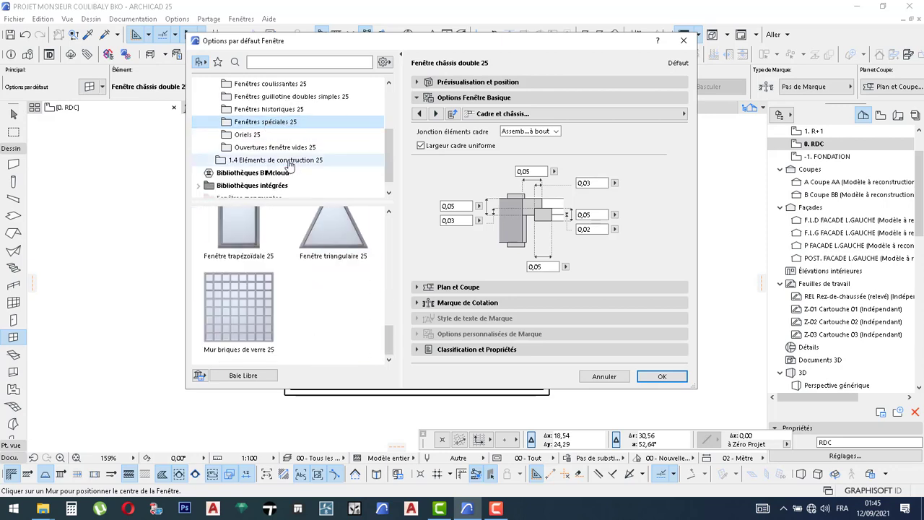
click(293, 149)
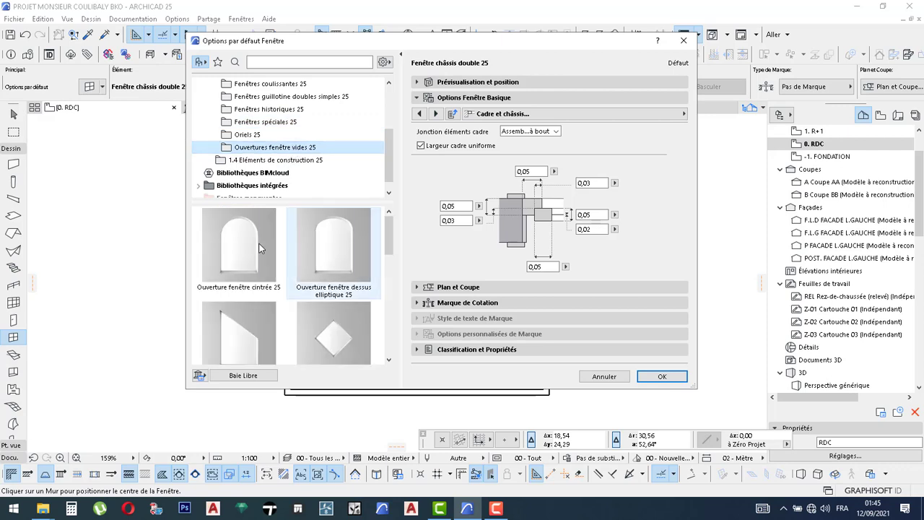
scroll(238, 300, down, 4)
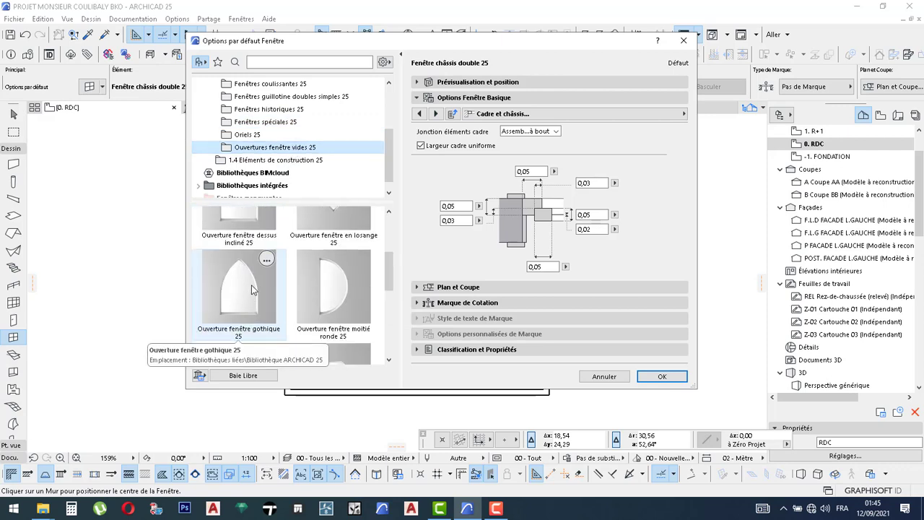
scroll(253, 289, down, 5)
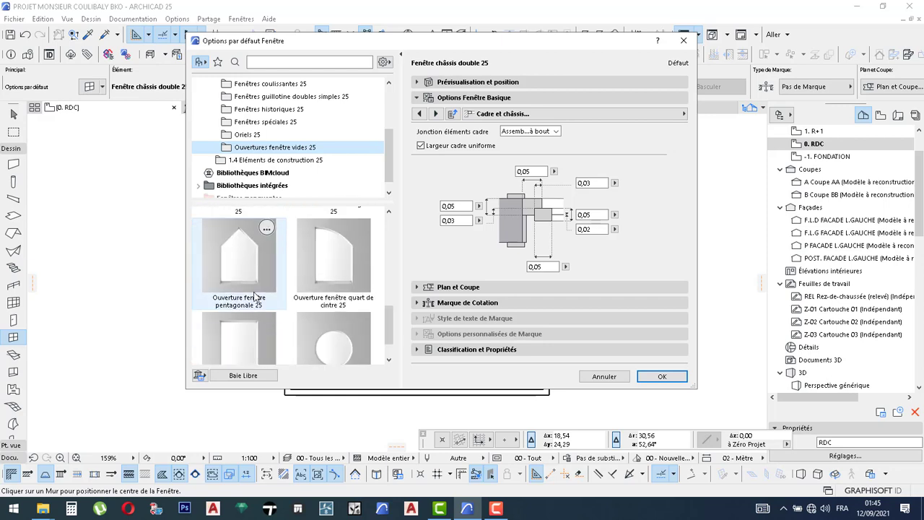
scroll(254, 296, down, 2)
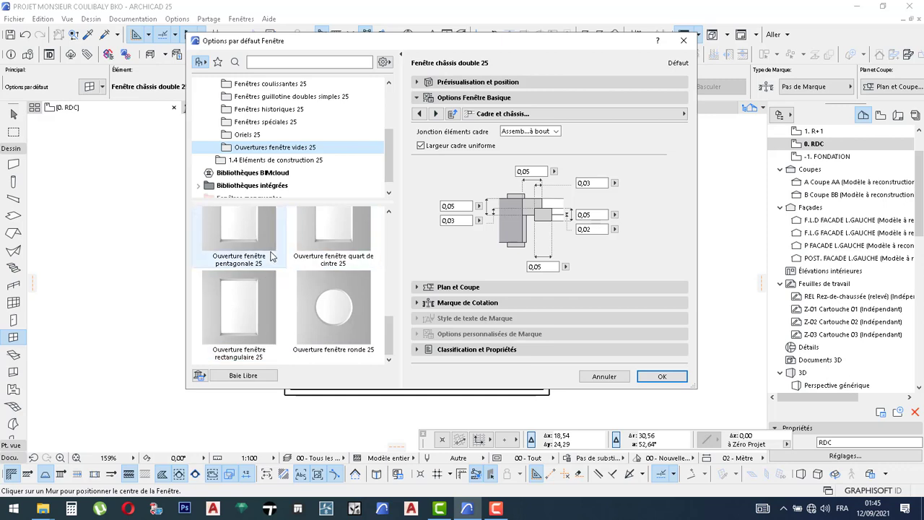
scroll(272, 253, up, 8)
scroll(272, 253, up, 2)
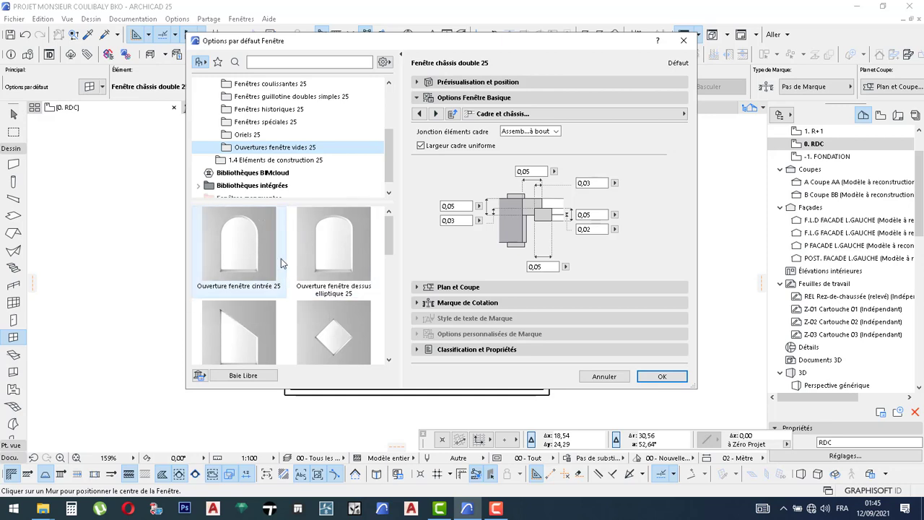
click(315, 267)
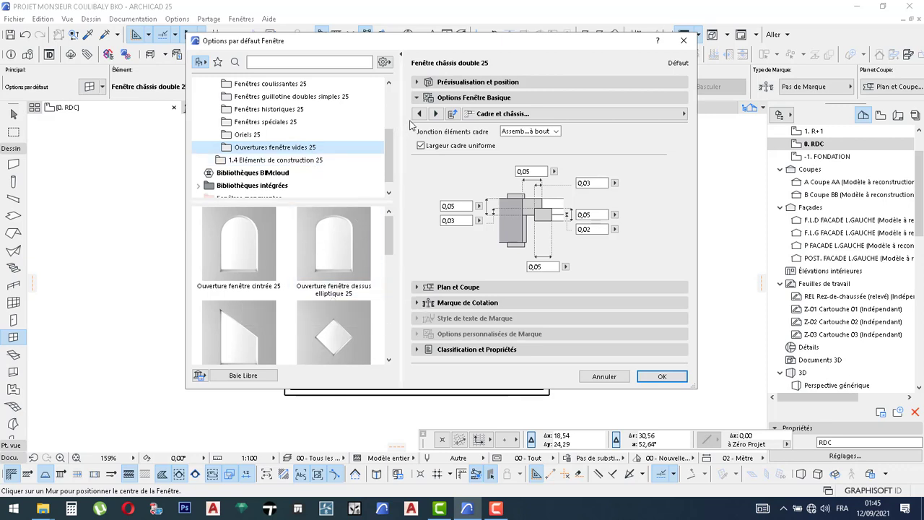
Step: Return to the Fenêtres basiques 25 folder and keep Fenêtre châssis double 25 as the window type
scroll(269, 135, up, 3)
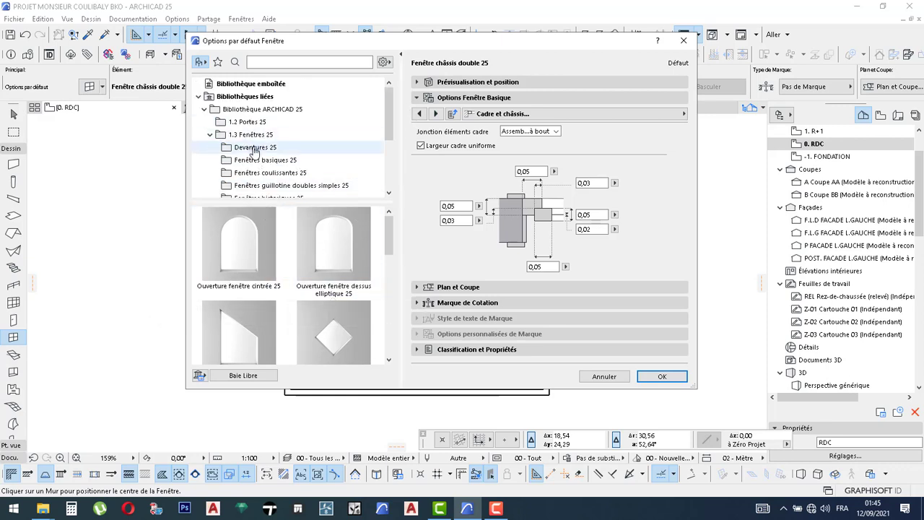
click(268, 159)
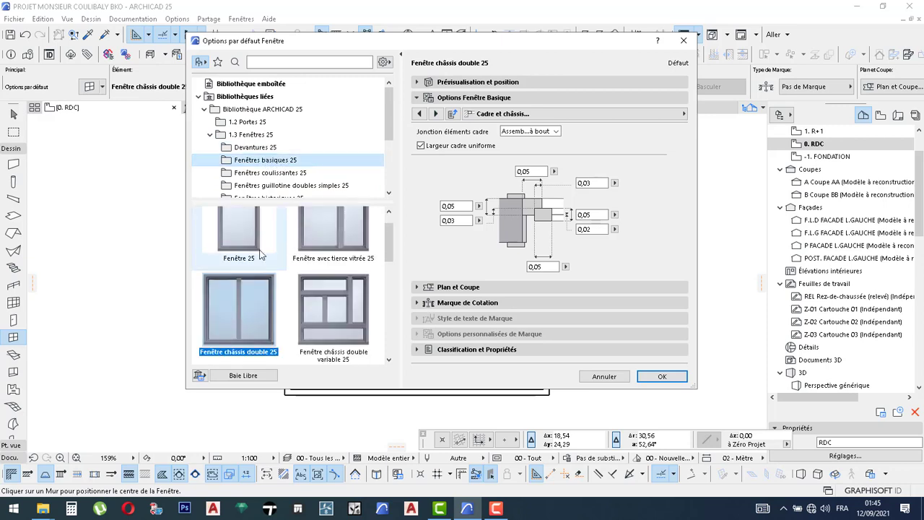
scroll(265, 246, up, 1)
scroll(271, 237, down, 2)
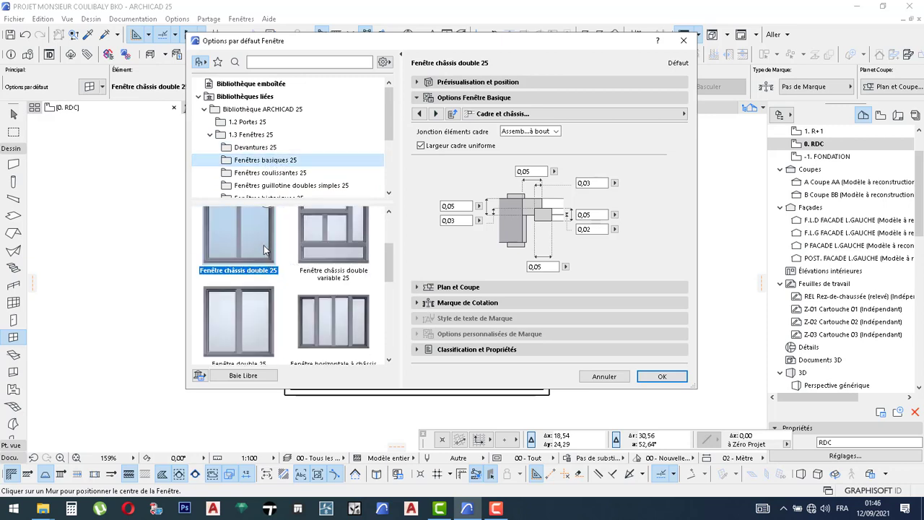
scroll(249, 243, up, 1)
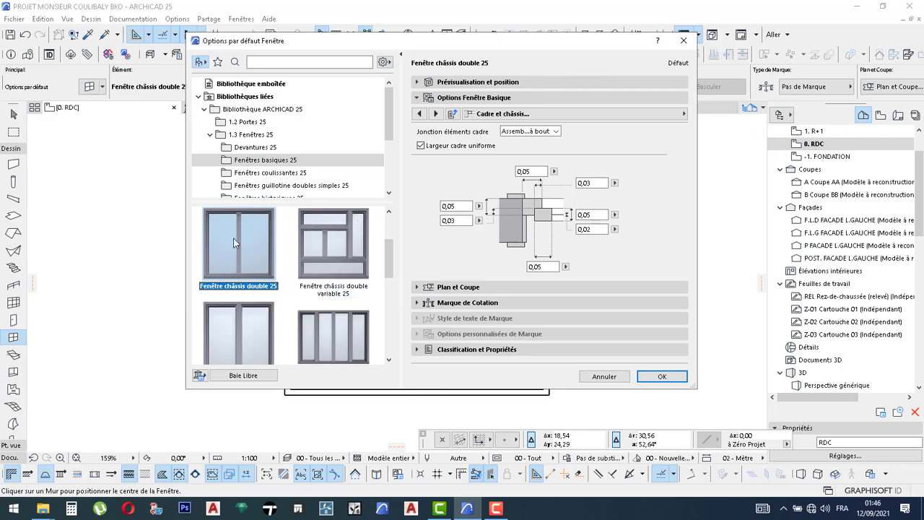
Step: Set the default window's width and height to 1,20 each in its preview and position settings
click(449, 82)
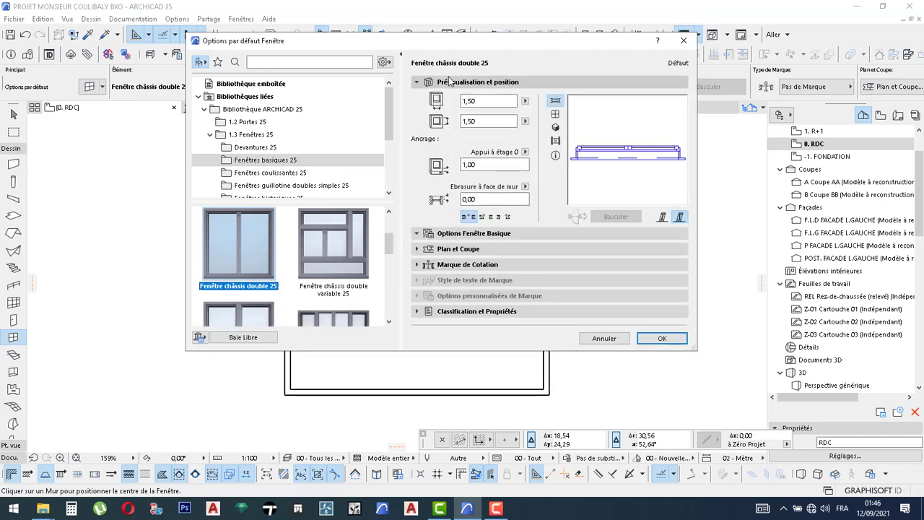
click(481, 102)
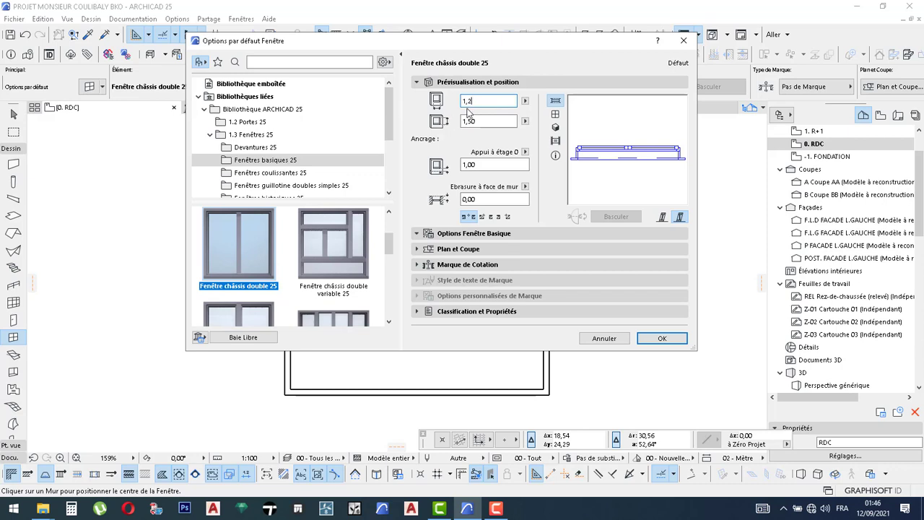
text(0)
key(Tab)
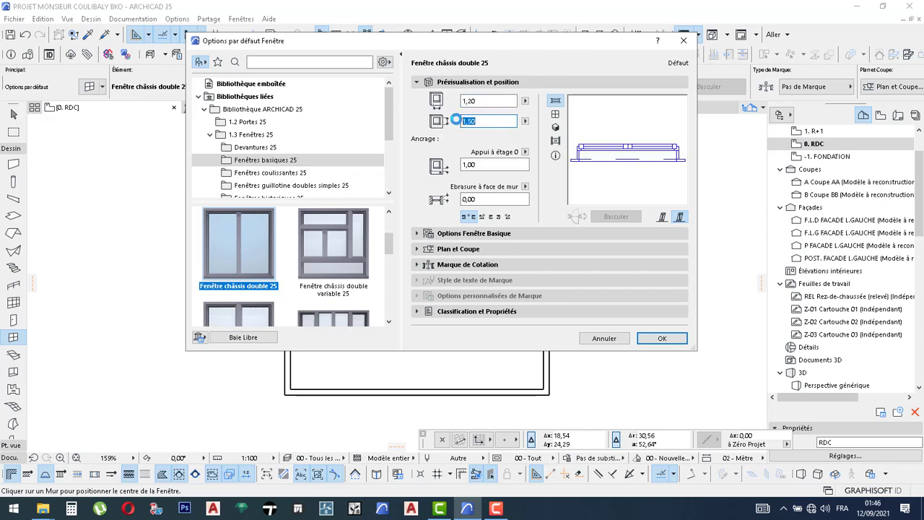
text(1,)
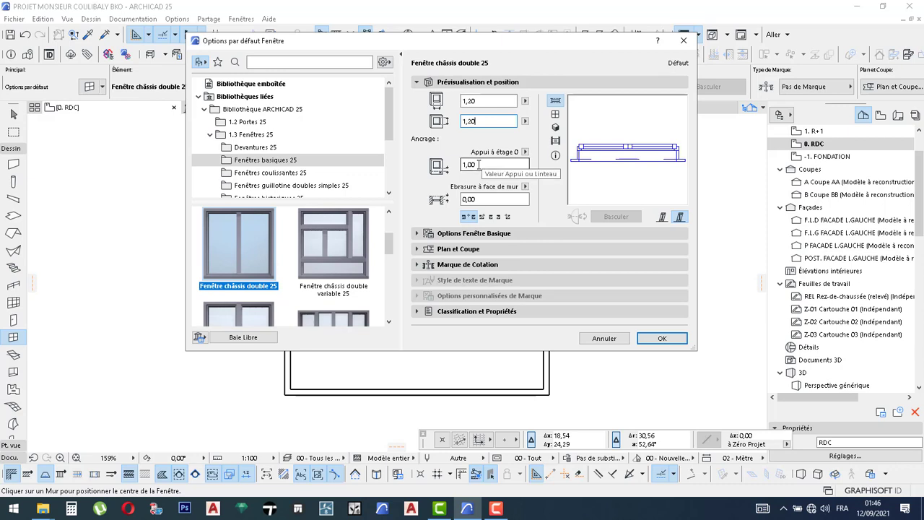
click(480, 165)
click(475, 199)
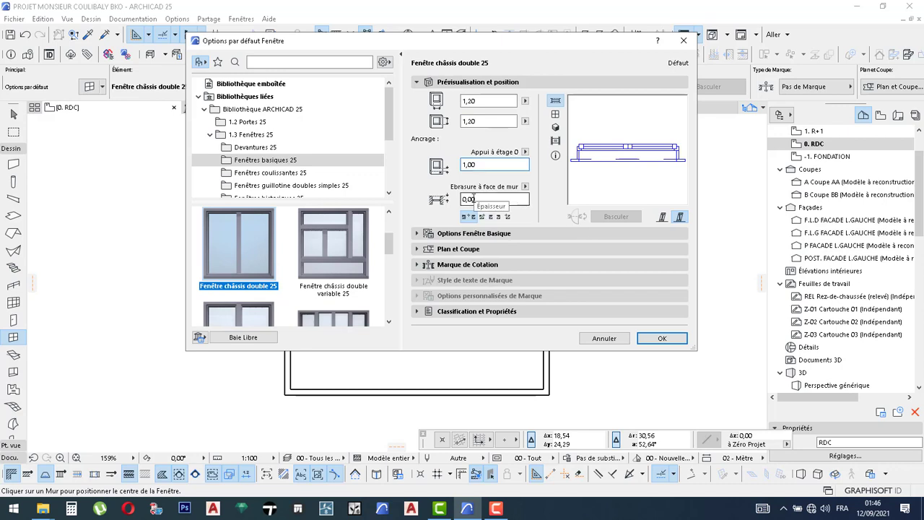
Step: Review the basic window options for frame and sash, opening type, shape, and nominal sizes and tolerance
click(417, 234)
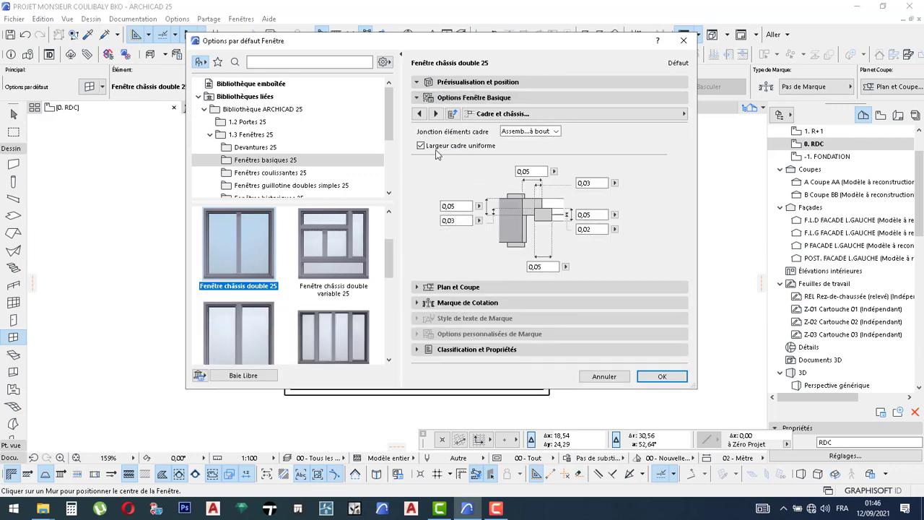
click(419, 114)
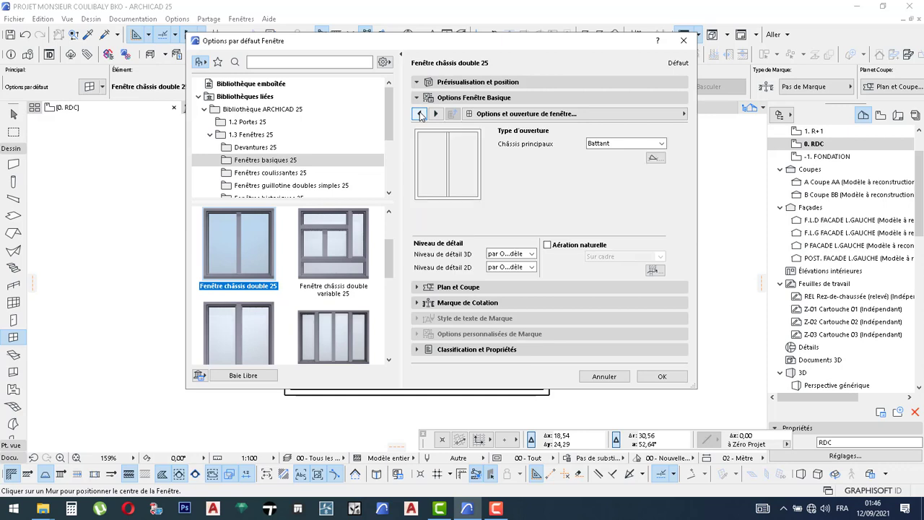
click(419, 115)
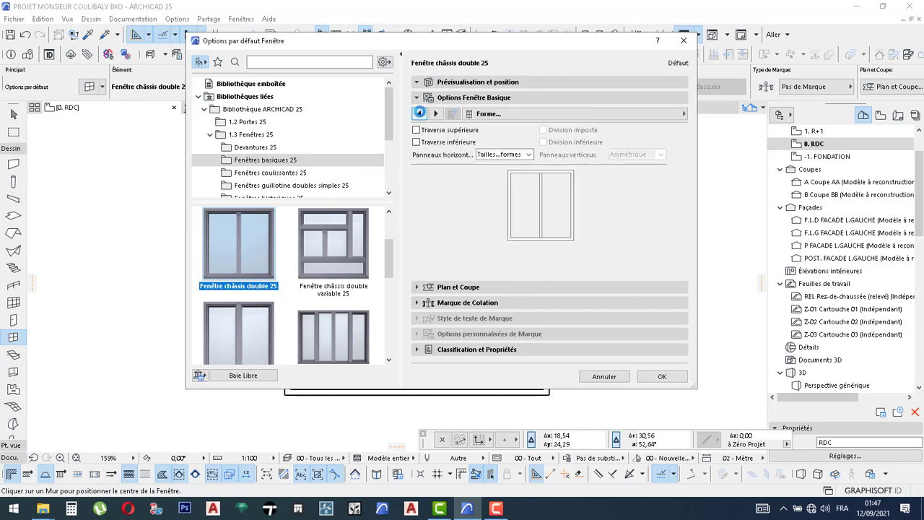
click(420, 114)
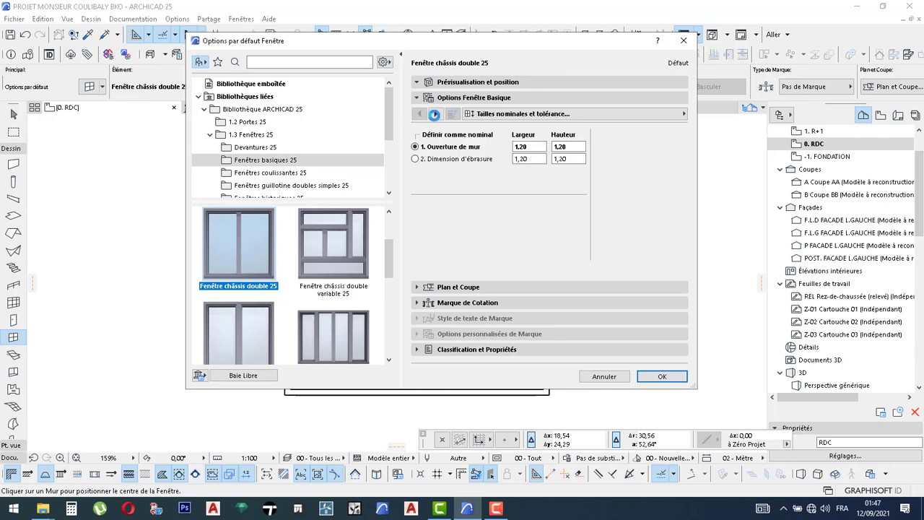
Step: Review the basic window options for opening lines (Lignes d'ouverture) and the model attributes of the wall opening, fixings and window
click(510, 115)
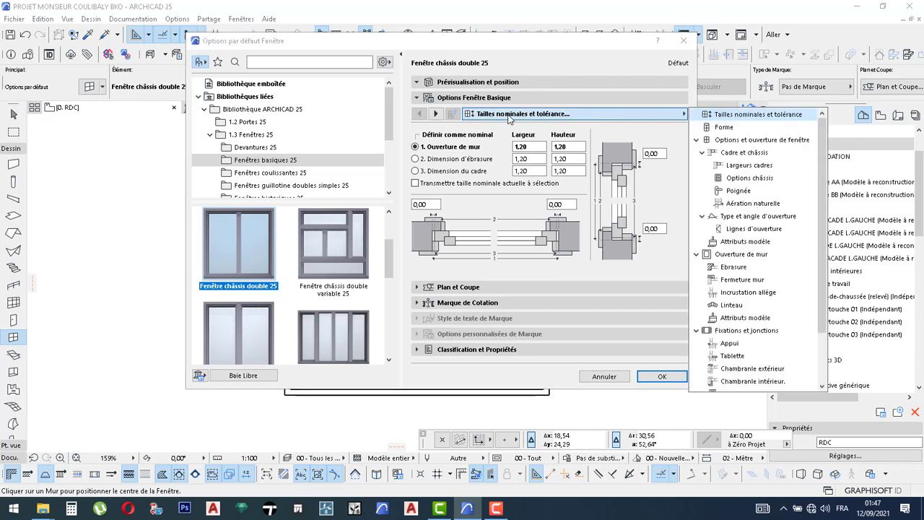
scroll(746, 137, down, 2)
scroll(746, 138, down, 1)
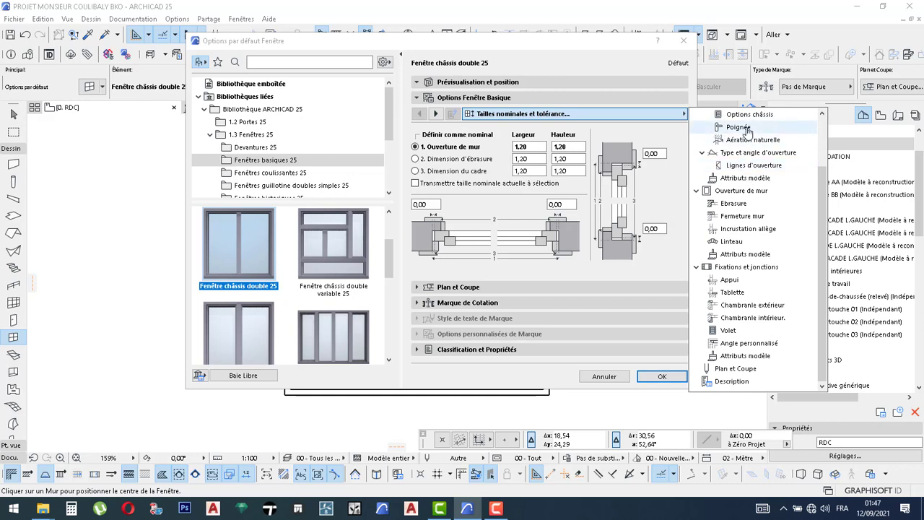
click(749, 166)
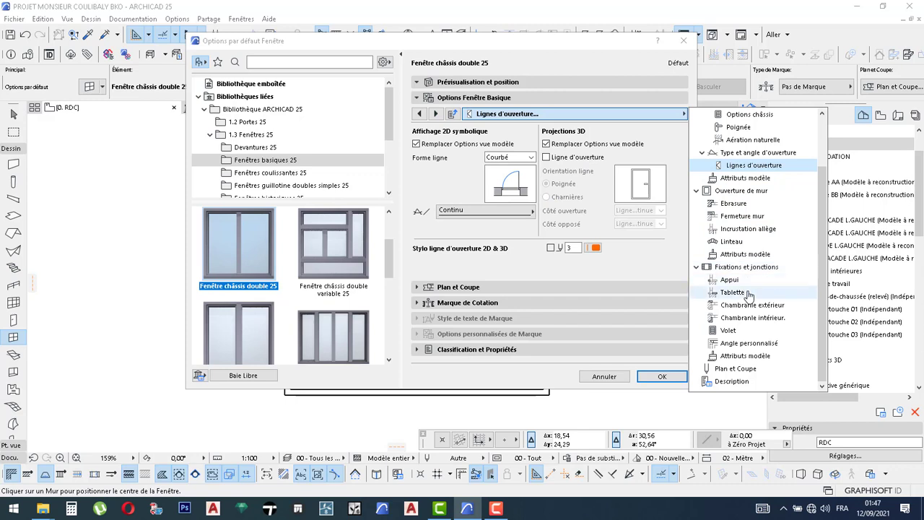
click(746, 255)
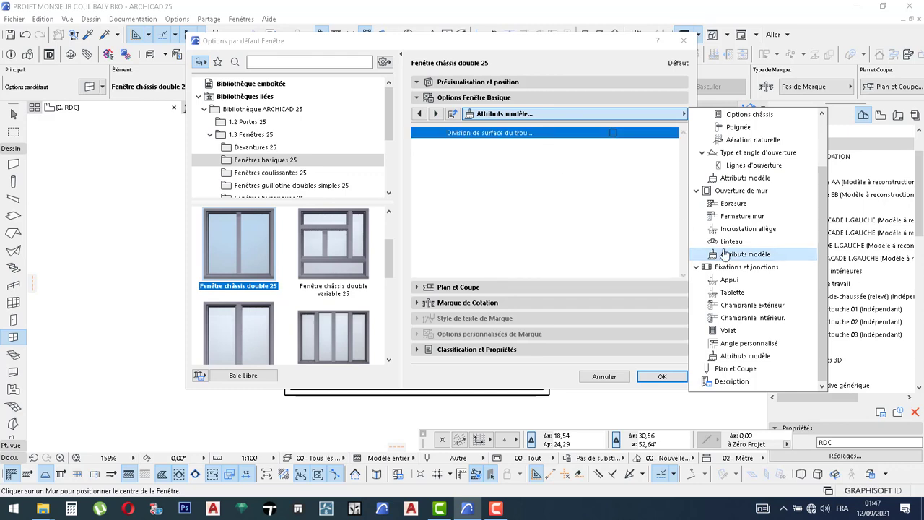
click(770, 357)
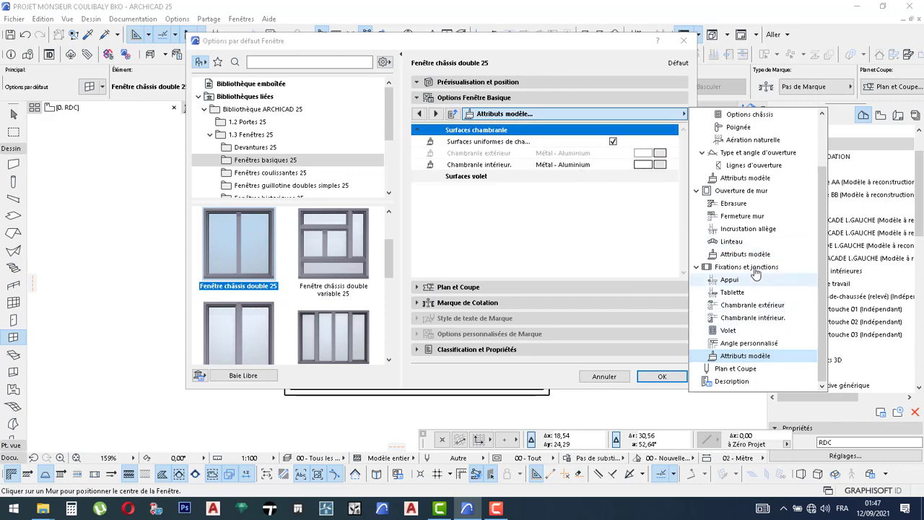
click(754, 179)
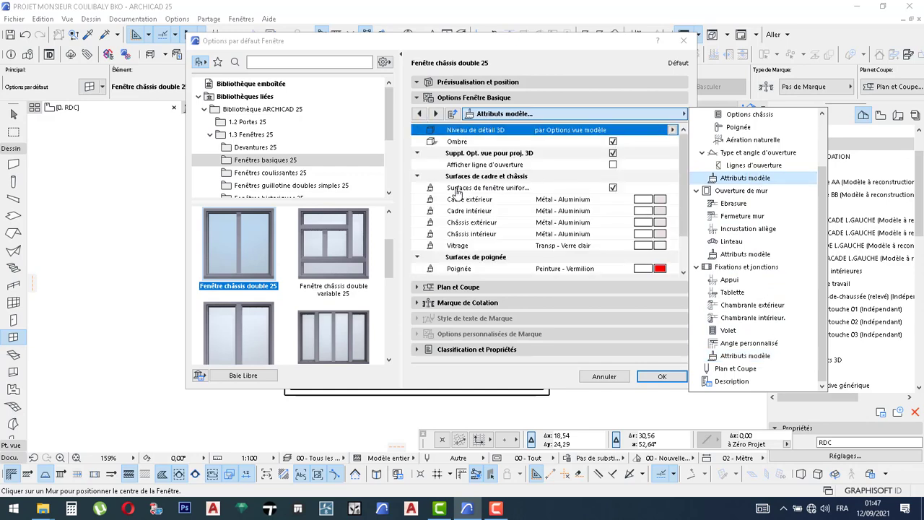
Step: Browse the available surfaces for the window's exterior frame and glazing without changing either one
click(663, 202)
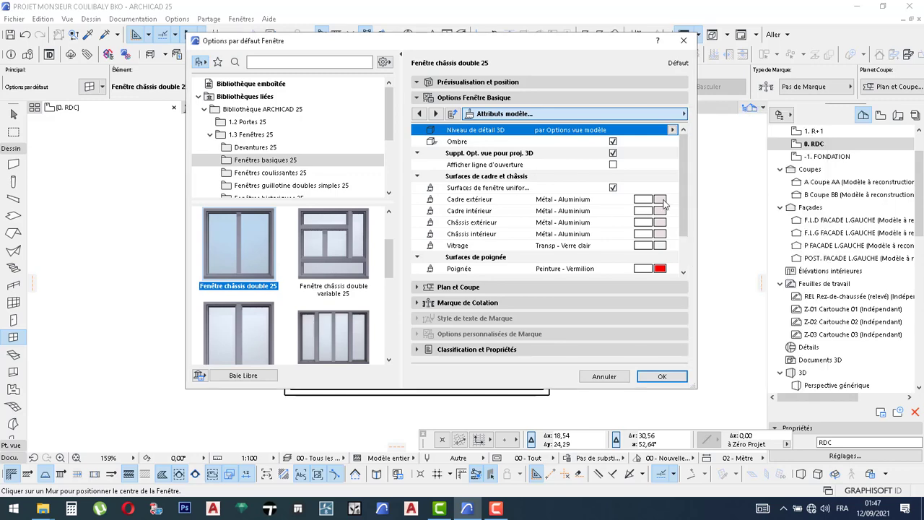
click(661, 202)
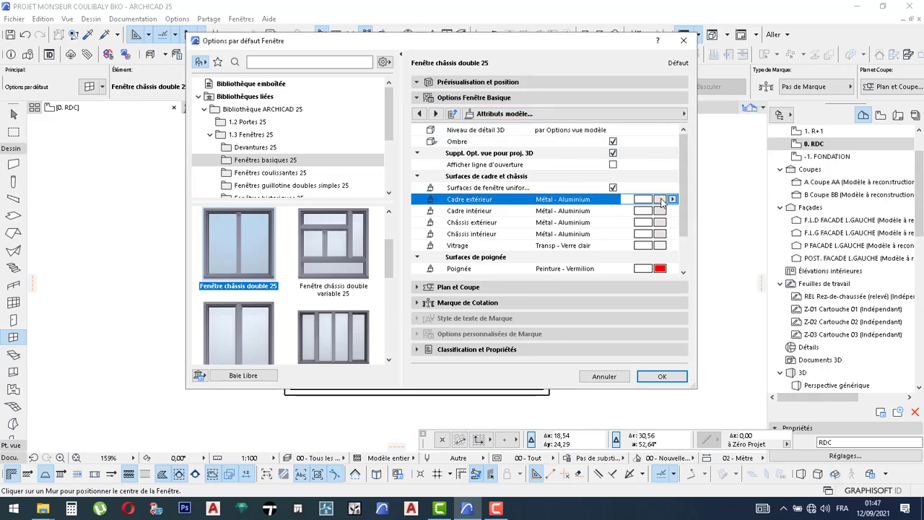
scroll(289, 211, down, 3)
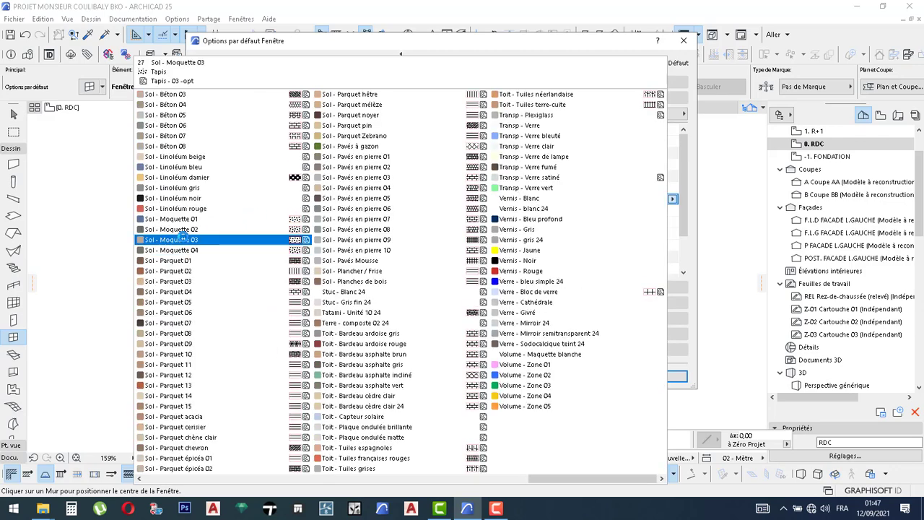
scroll(227, 242, up, 3)
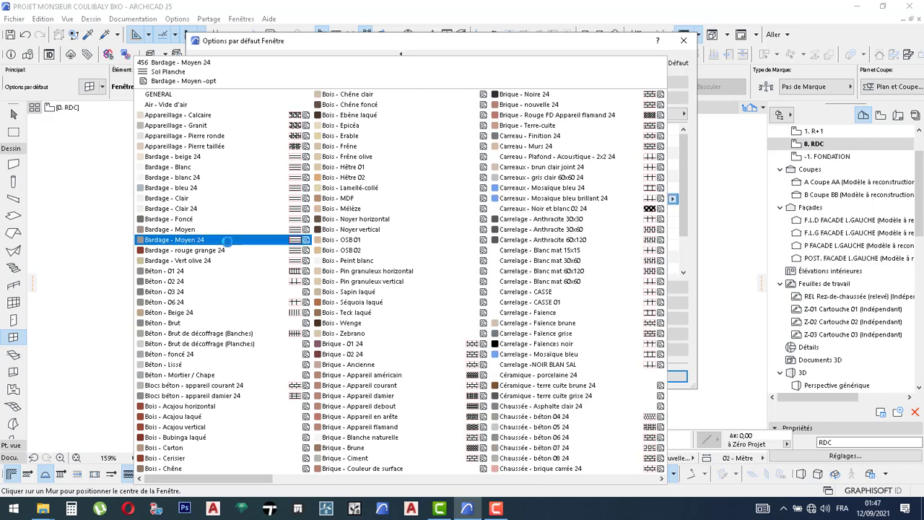
click(555, 38)
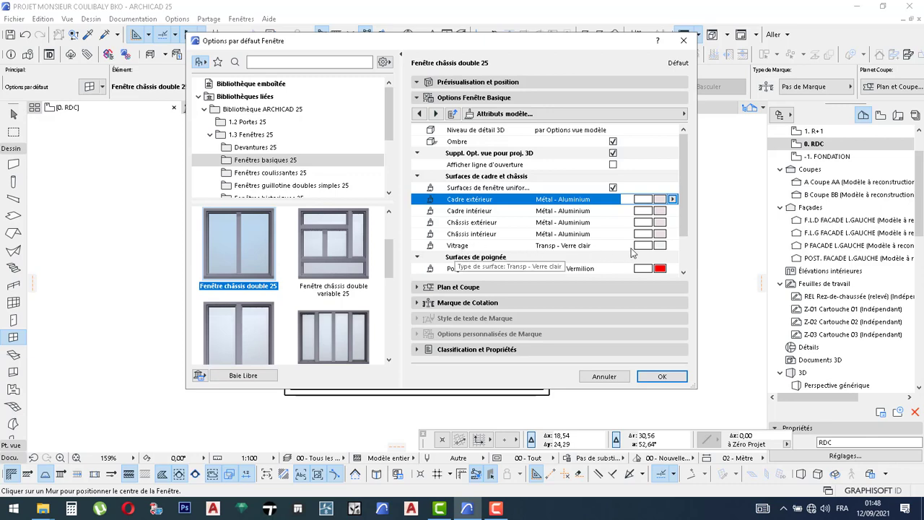
click(660, 248)
click(660, 247)
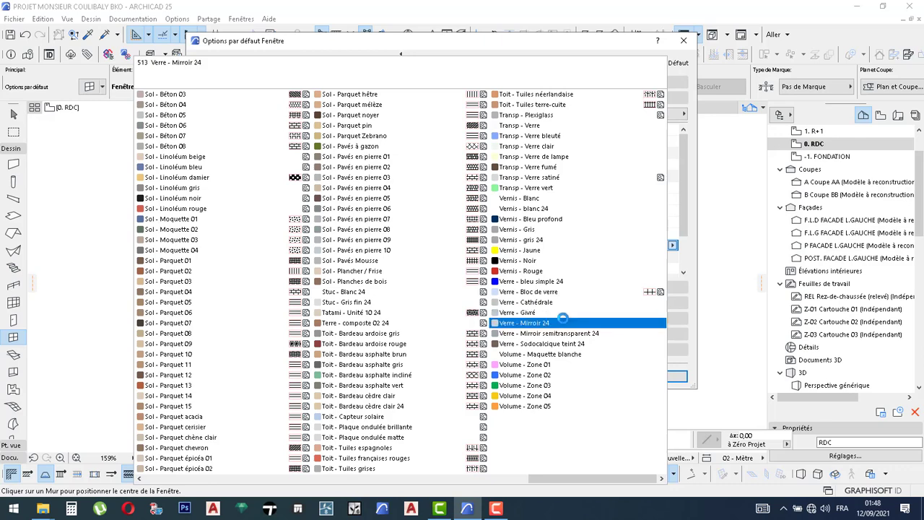
click(607, 44)
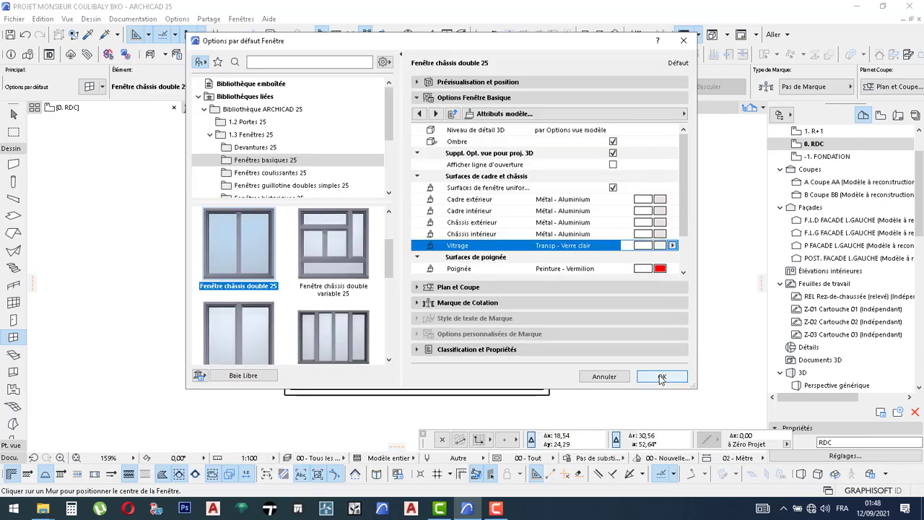
Step: Examine the window's Plan et Coupe settings and the pens available for its symbol line
click(416, 287)
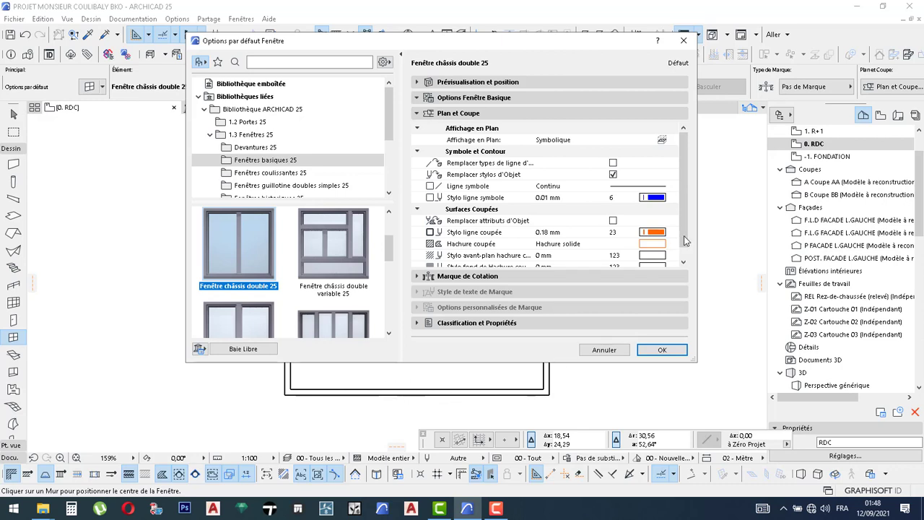
click(663, 198)
click(673, 198)
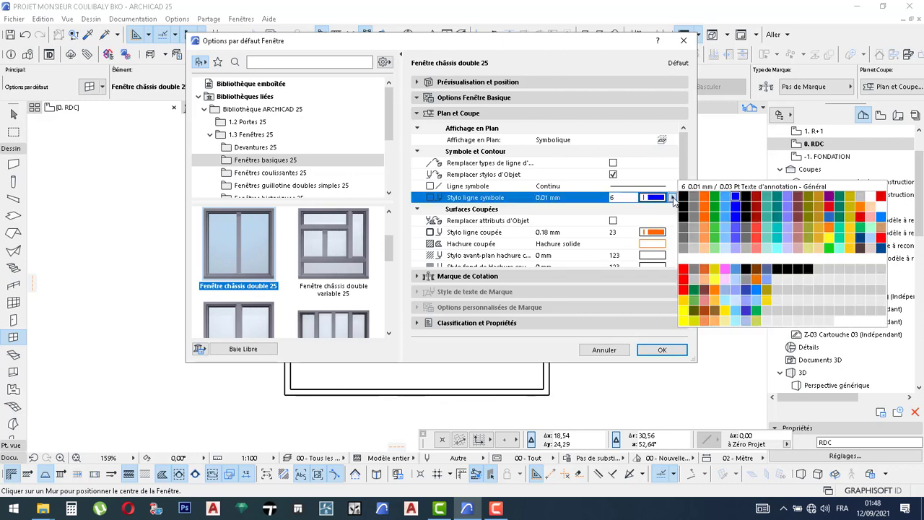
click(674, 199)
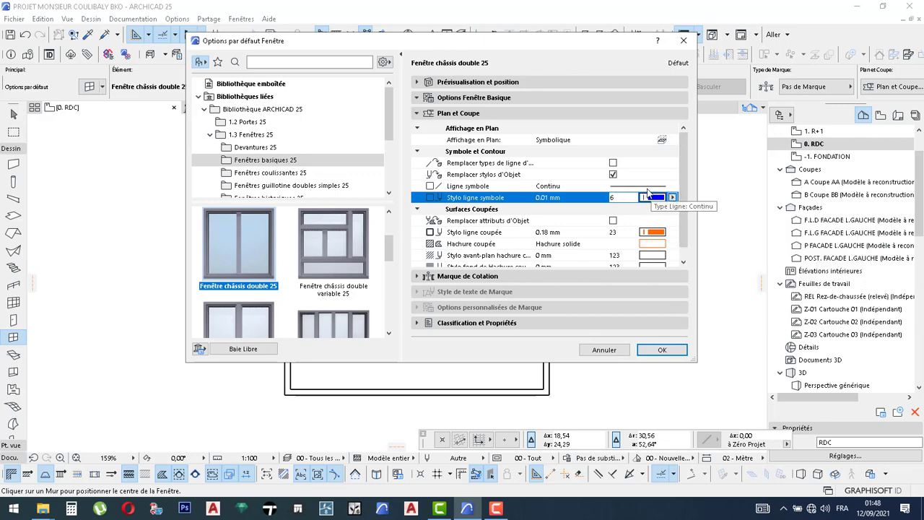
Step: Try the Tirets and Carrés line types on the window's symbol line, ending back on Continu
click(648, 188)
click(672, 186)
click(687, 186)
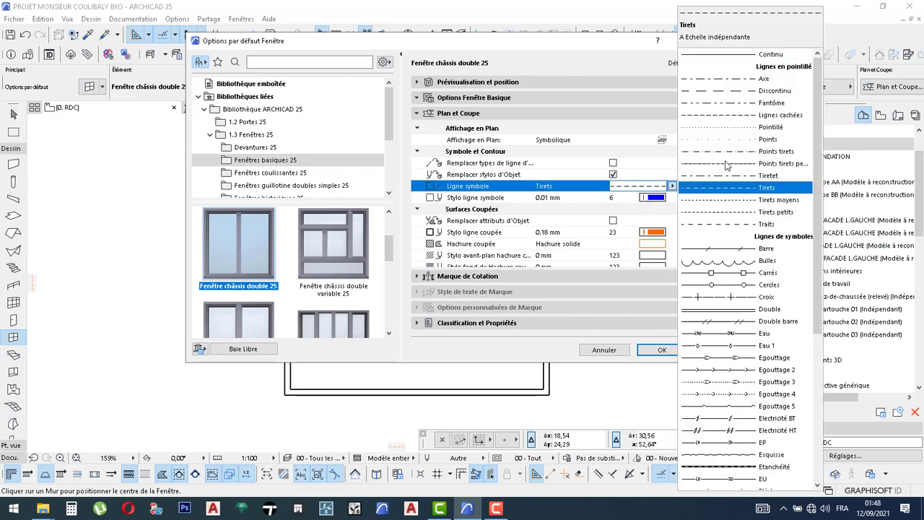
click(742, 273)
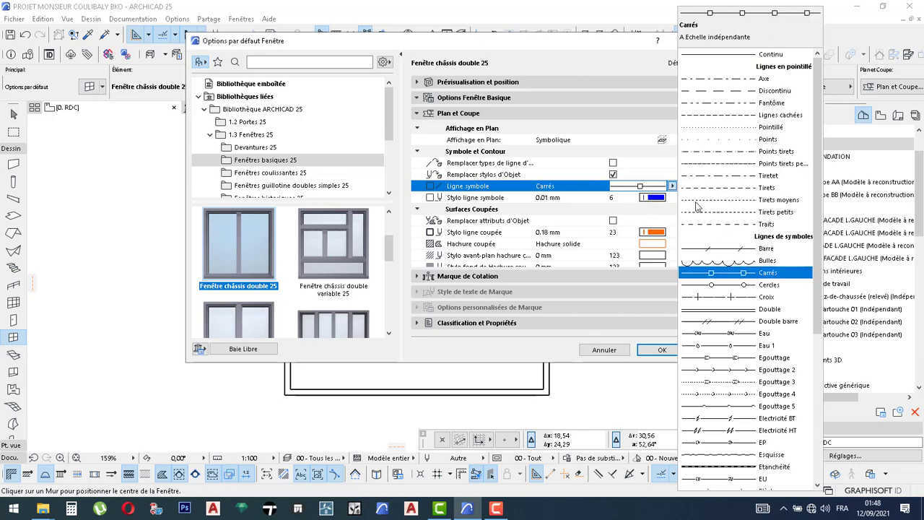
click(722, 55)
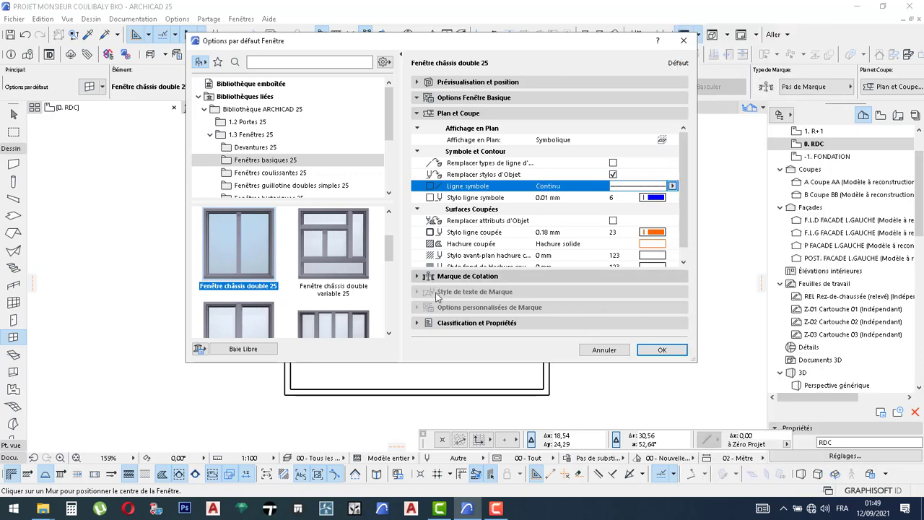
Step: Accept the default window settings and place a double-sash window in the upper exterior wall of the right-hand room
click(656, 351)
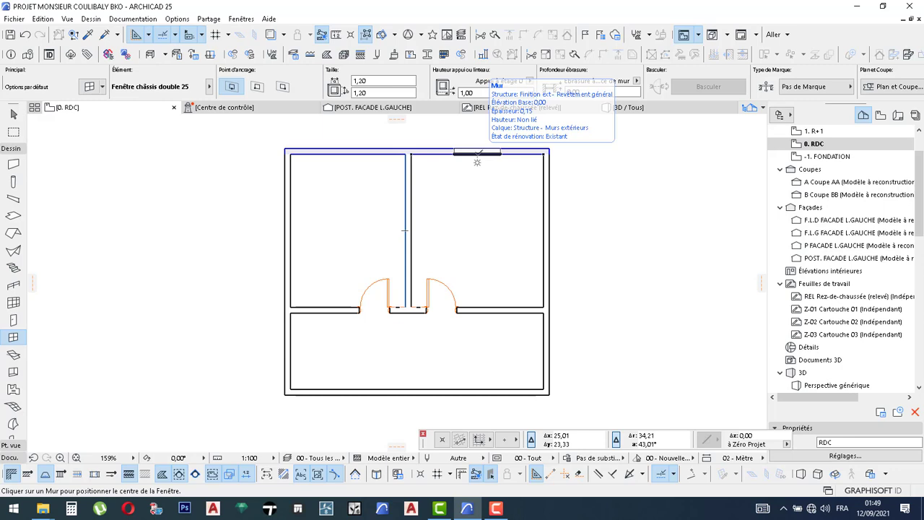
scroll(477, 181, up, 2)
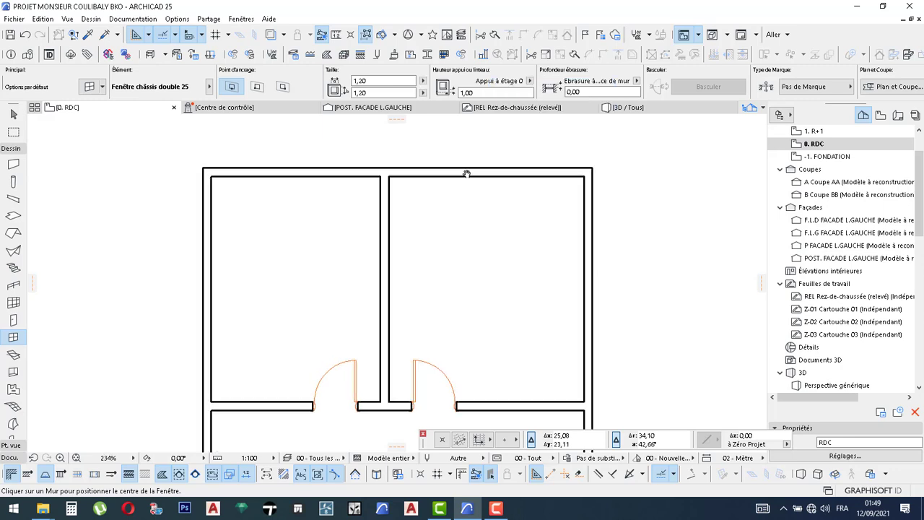
scroll(480, 177, up, 1)
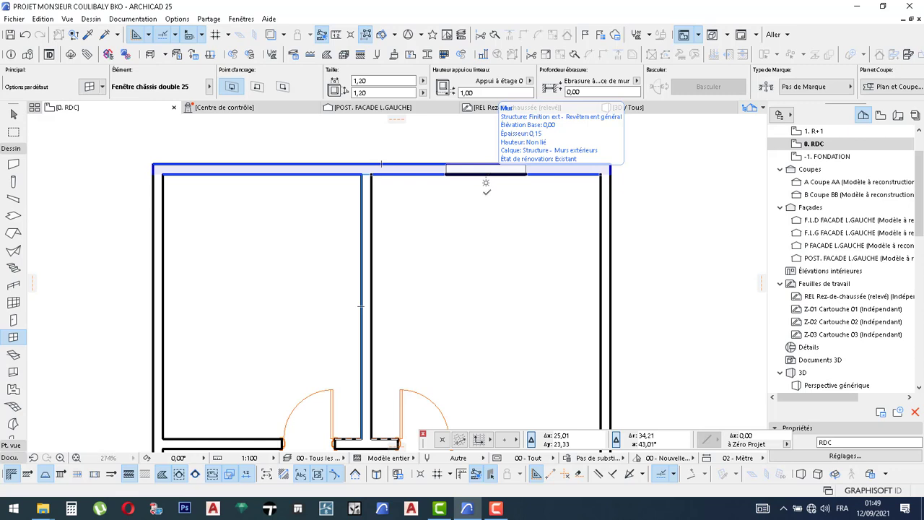
click(485, 184)
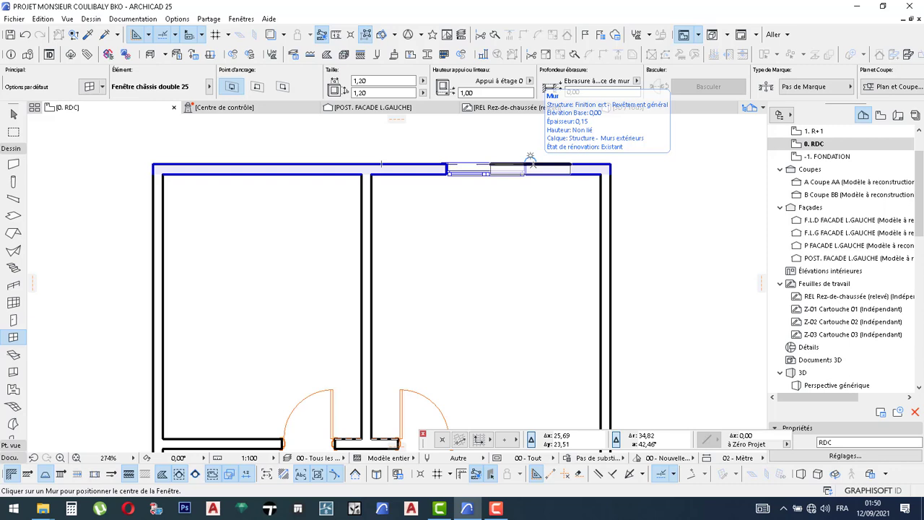
click(530, 166)
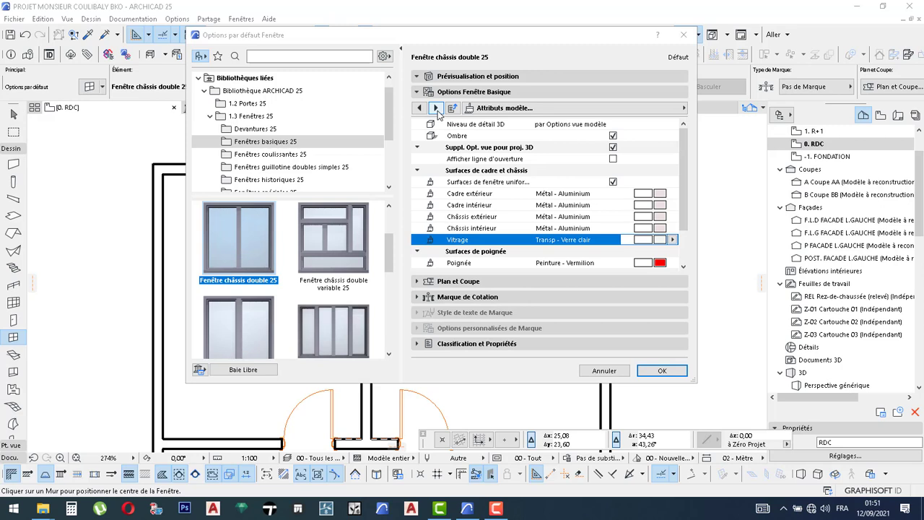
Step: Turn off the interior casing (Chambranle Intérieur) in the default window's Fixations et jonctions options and accept the settings
click(436, 108)
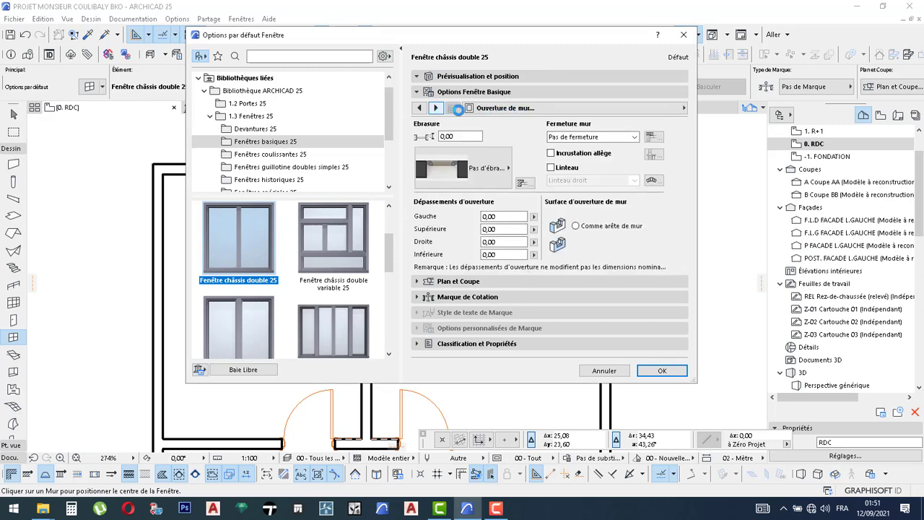
click(437, 109)
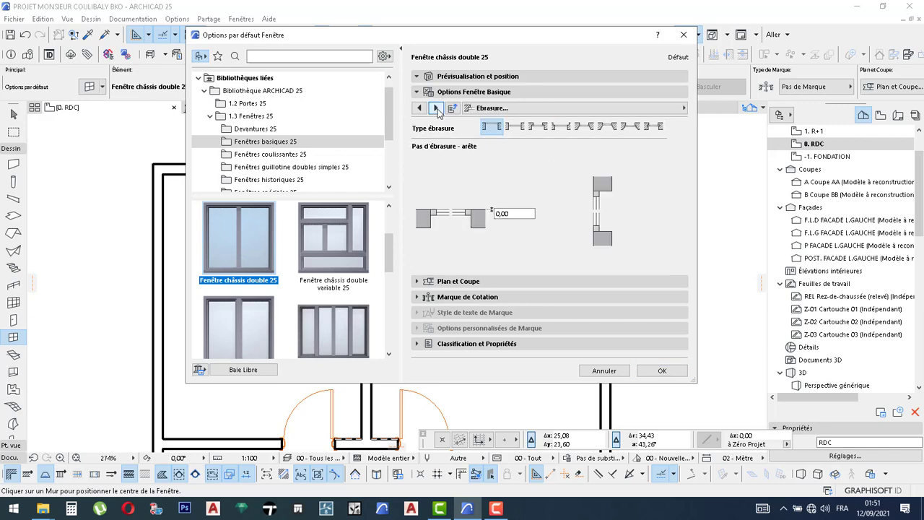
click(436, 108)
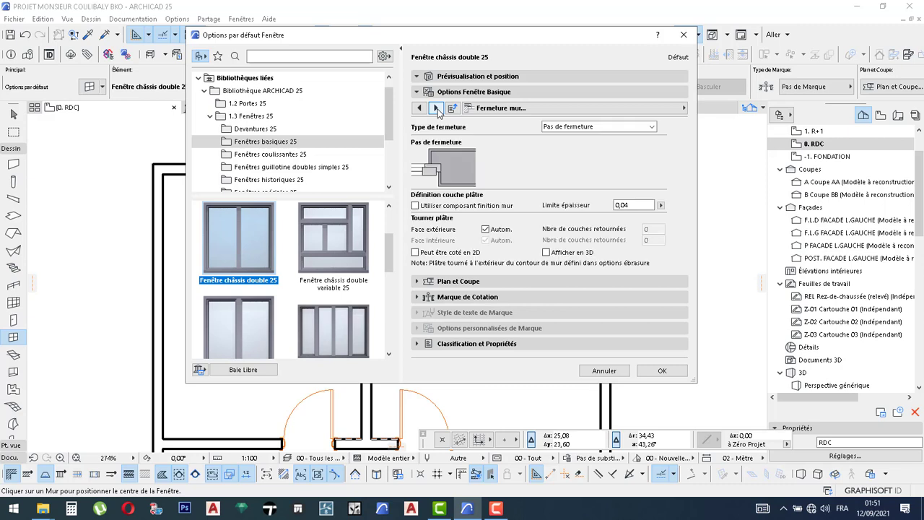
click(436, 109)
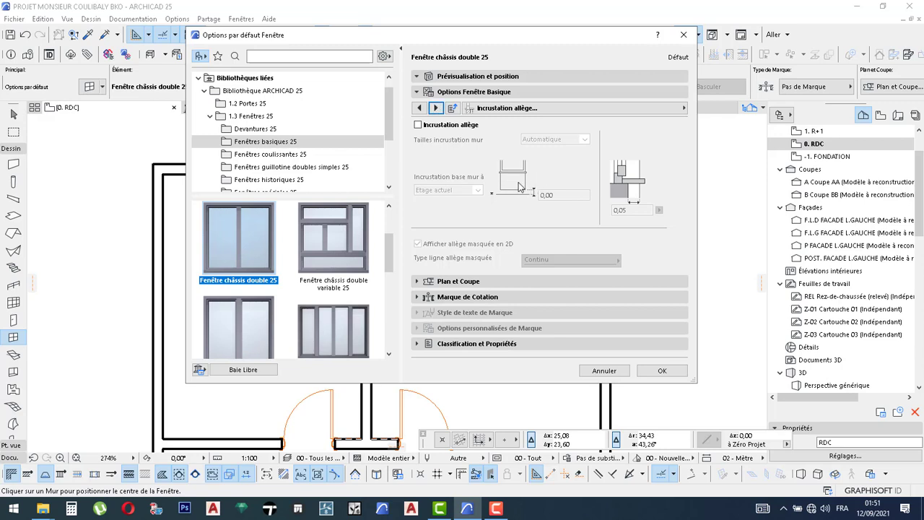
click(436, 108)
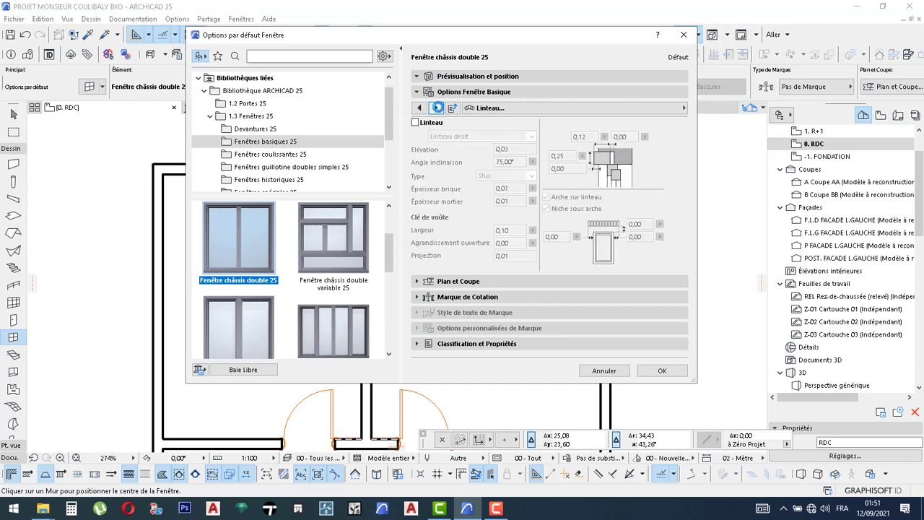
click(437, 109)
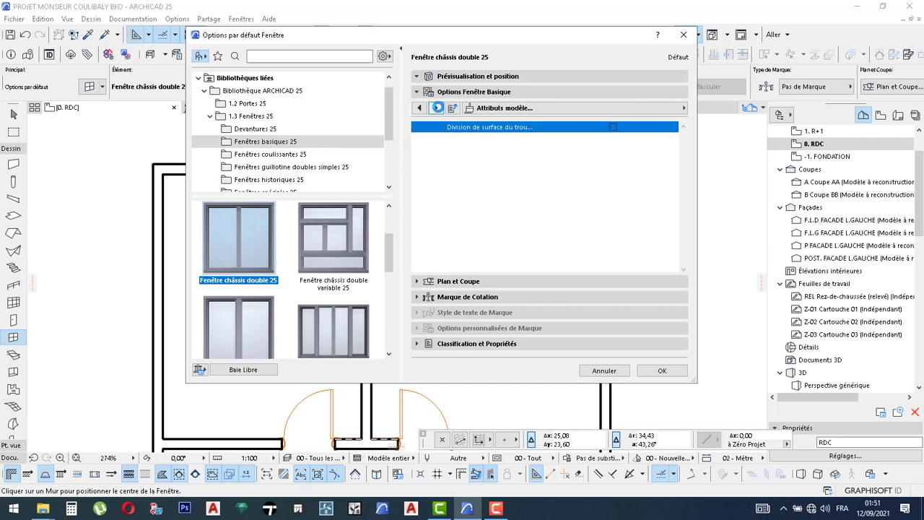
click(437, 109)
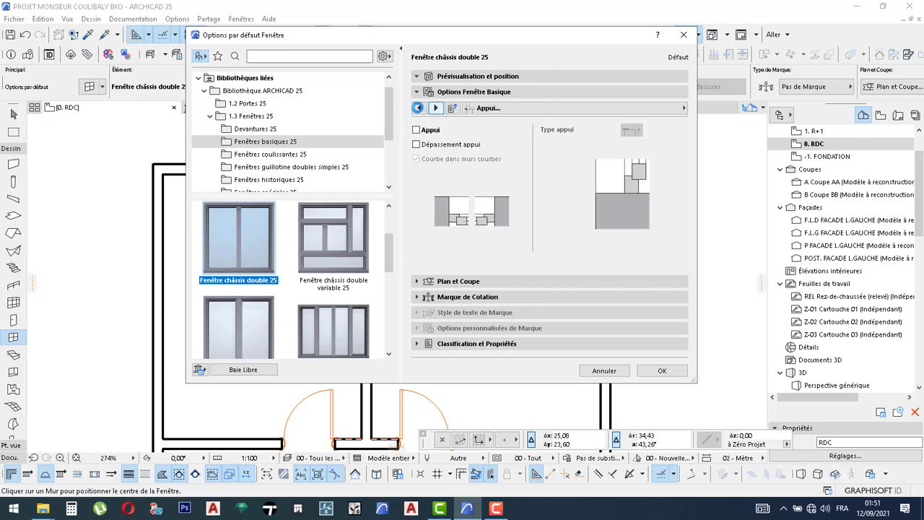
click(417, 107)
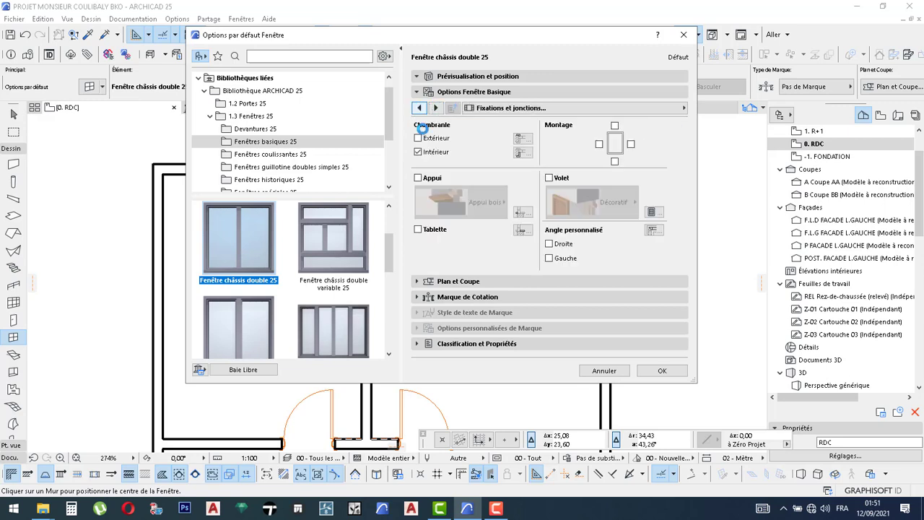
click(418, 151)
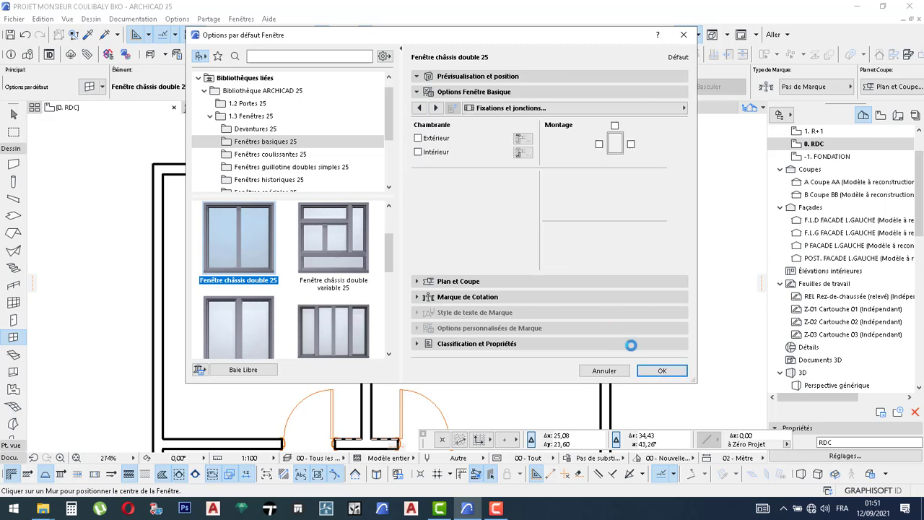
click(662, 369)
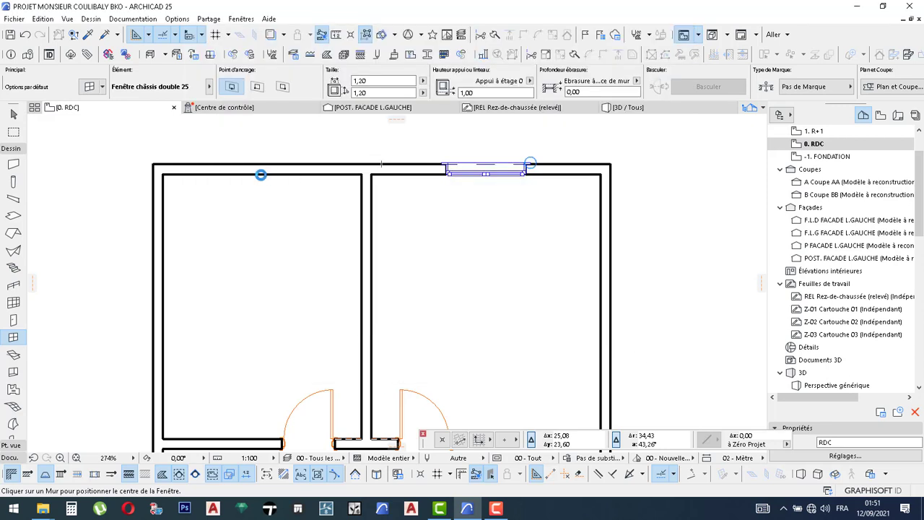
Step: Place a 1,20 by 1,20 double-sash window in the upper exterior wall of the left-hand room and compare both windows in 3D
click(261, 176)
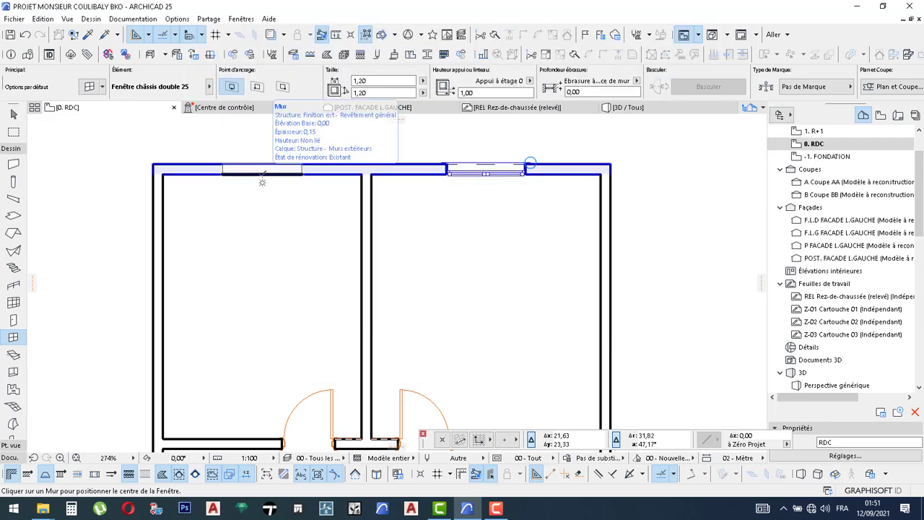
click(262, 217)
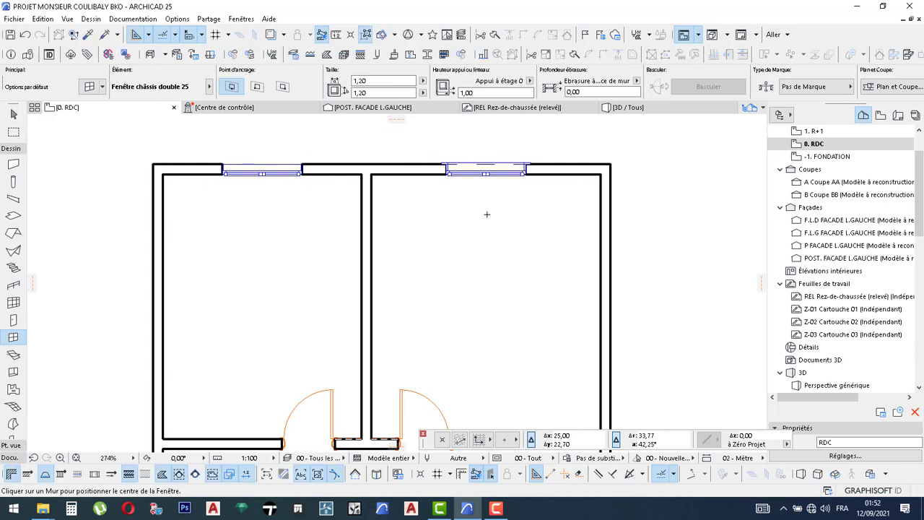
click(683, 112)
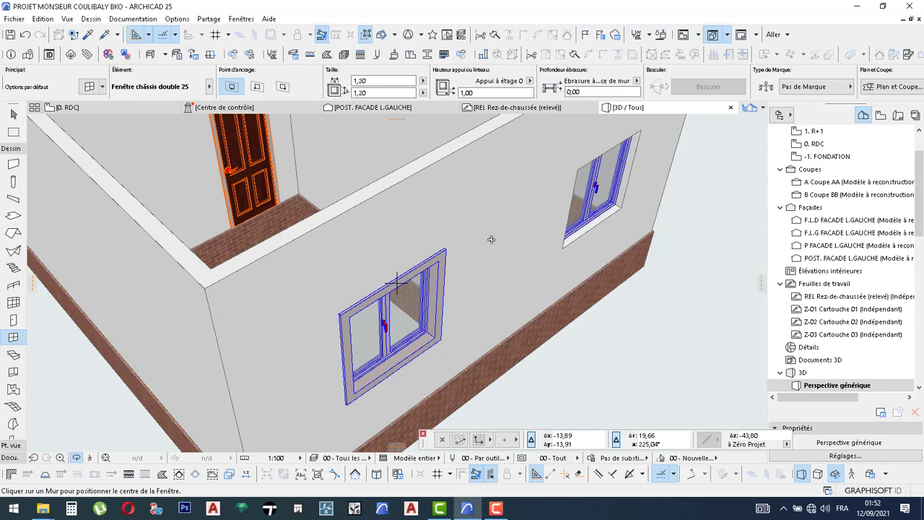
shift+middle_drag(489, 240, 441, 262)
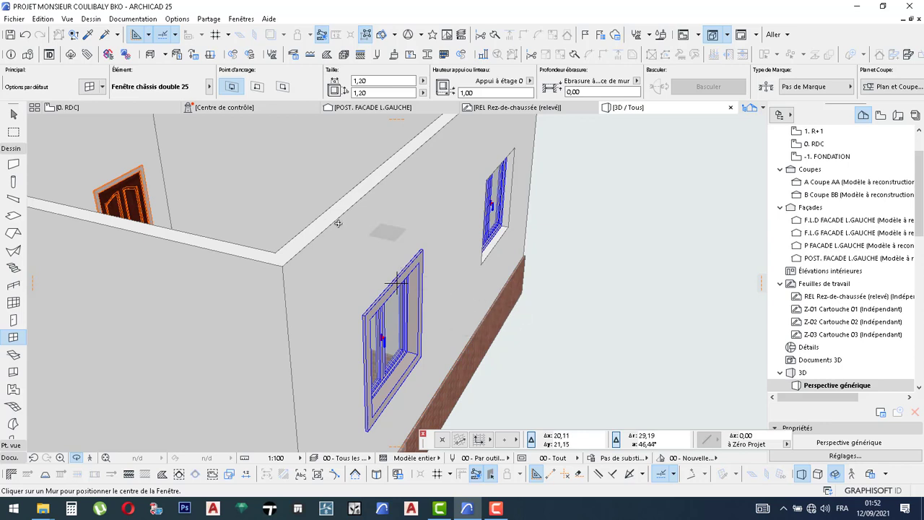
shift+middle_drag(396, 277, 356, 271)
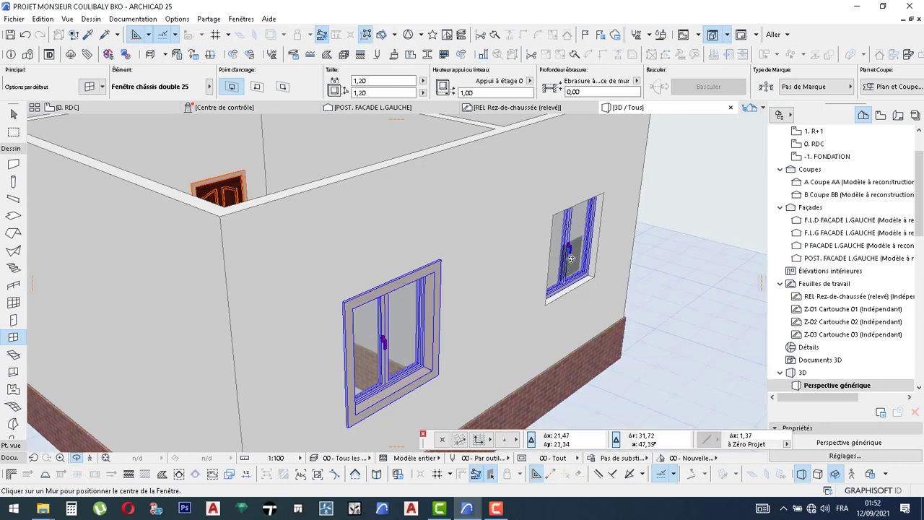
key(Escape)
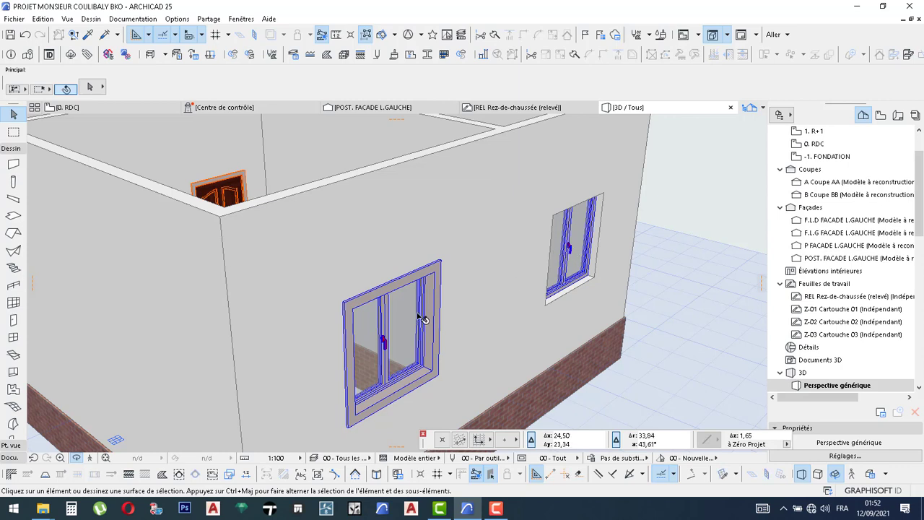
Step: On the ground-floor plan, pick up the left-hand room's window settings and transfer them to the right-hand room's window
click(119, 109)
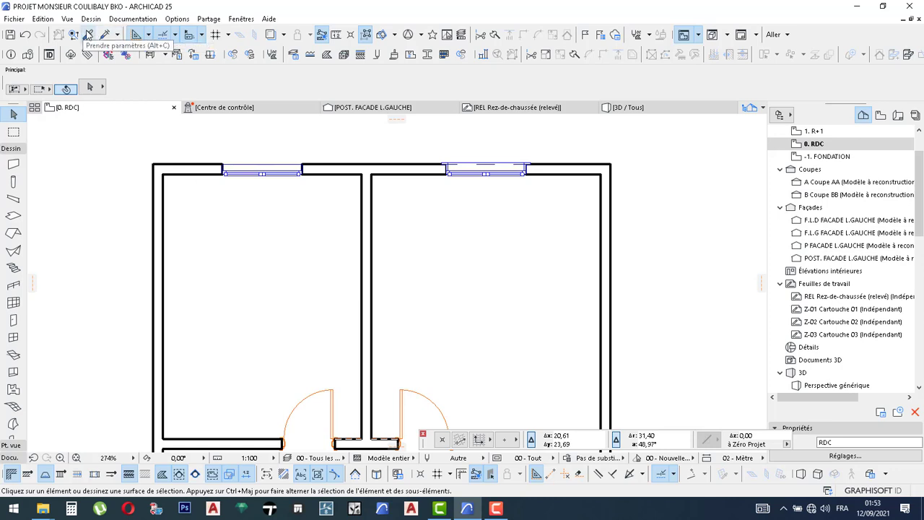
click(88, 34)
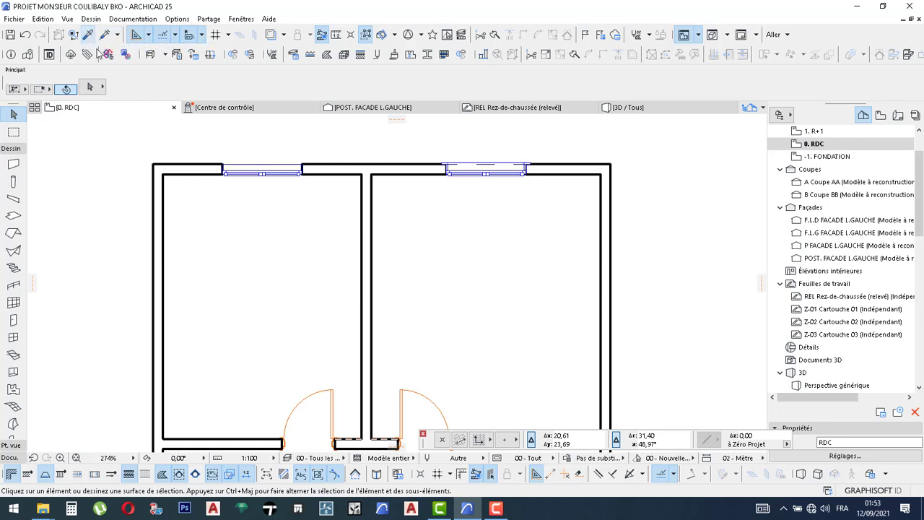
click(224, 165)
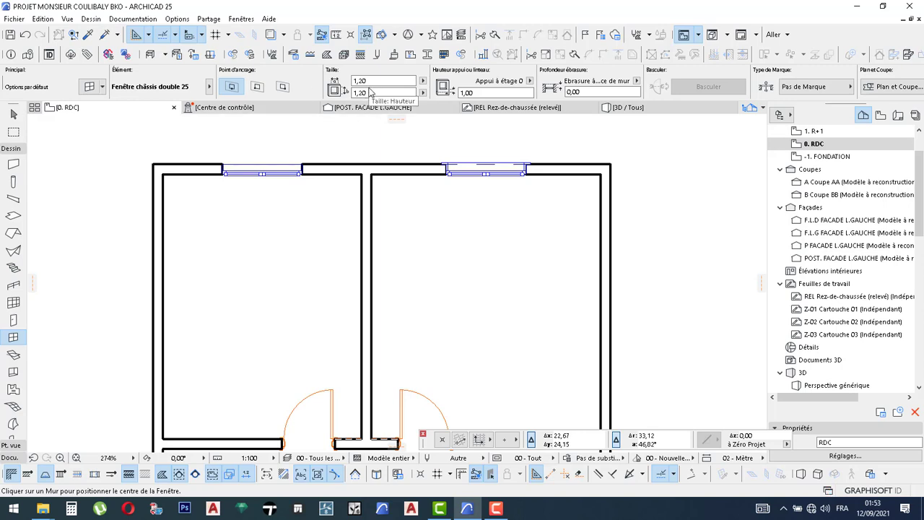
click(107, 36)
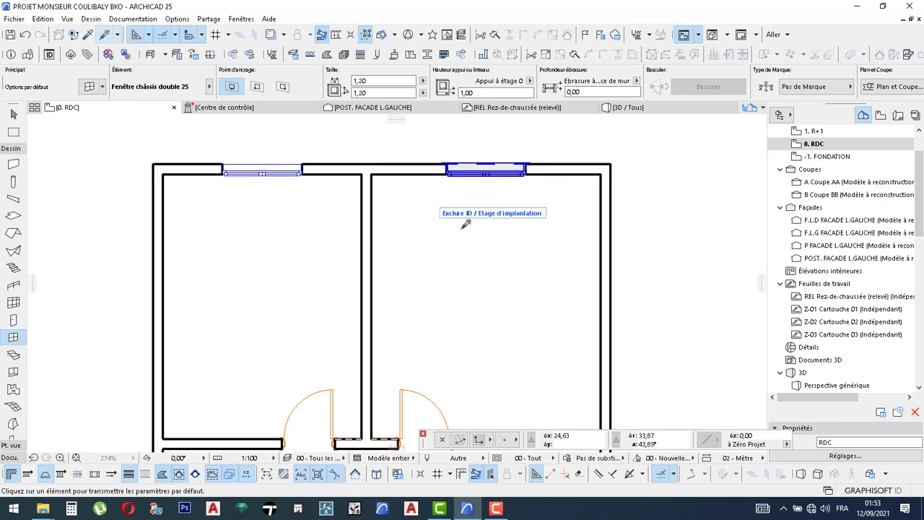
click(466, 224)
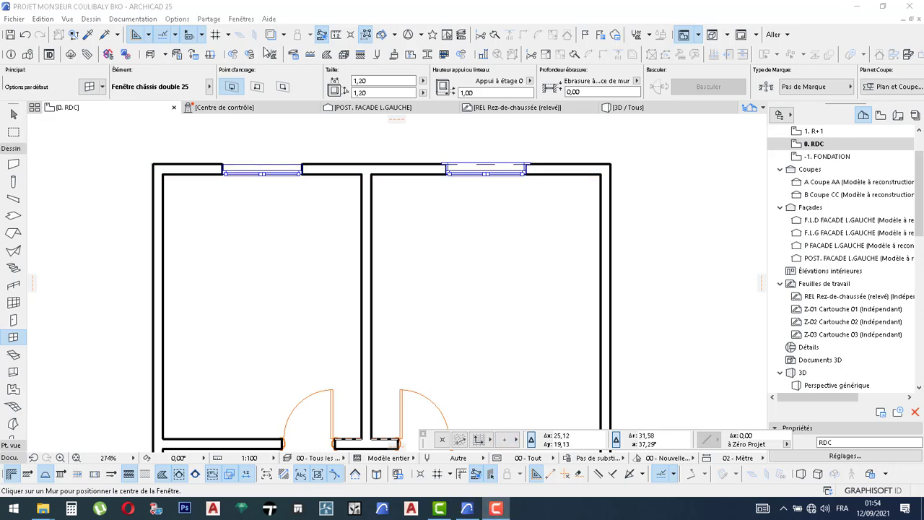
Step: Choose Ouverture fenêtre rectangulaire 25 from the Ouvertures fenêtre vides 25 library folder as the default window
scroll(260, 49, down, 1)
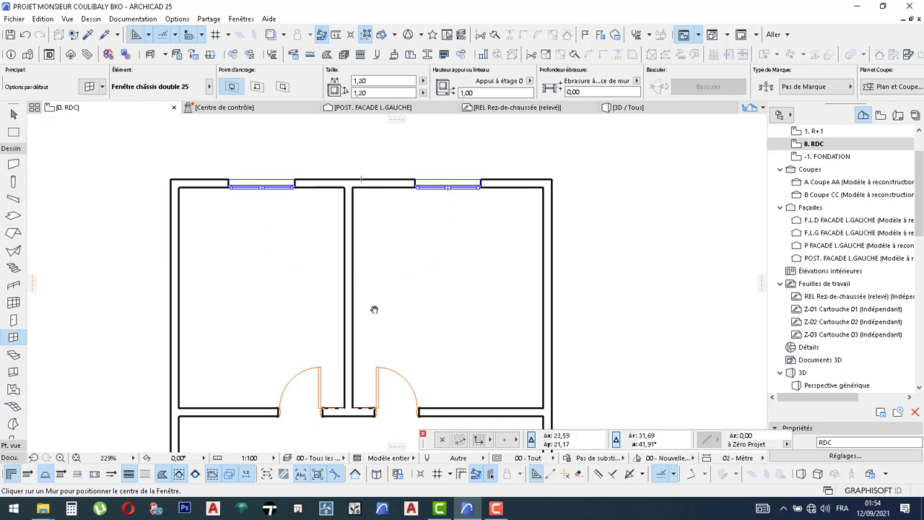
middle_drag(375, 309, 417, 271)
scroll(416, 268, down, 4)
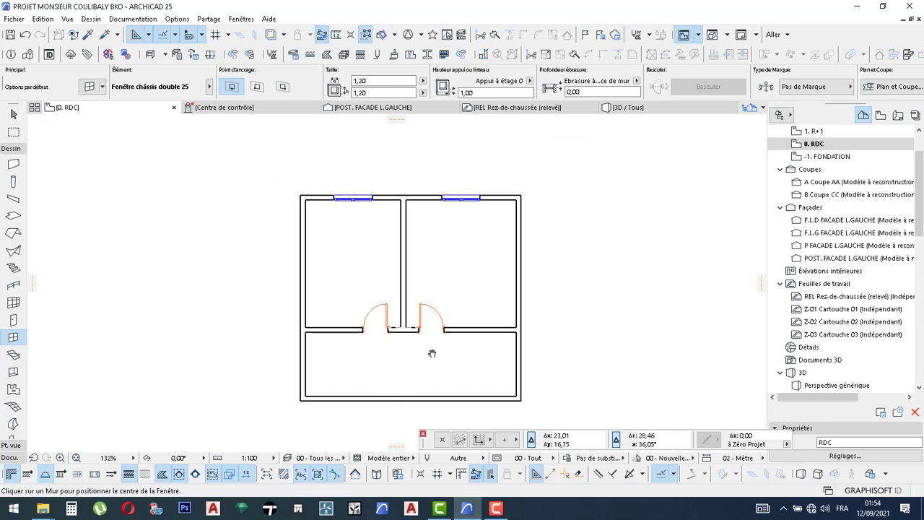
middle_drag(432, 353, 433, 330)
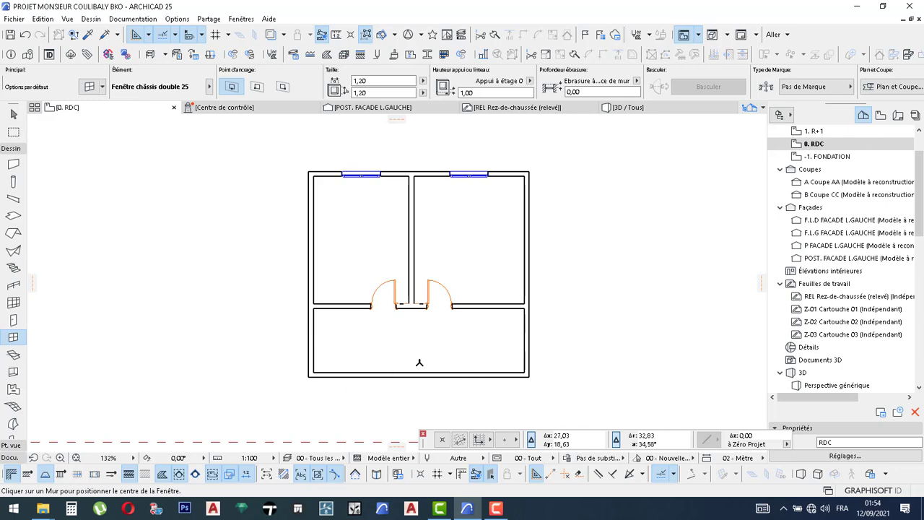
click(89, 89)
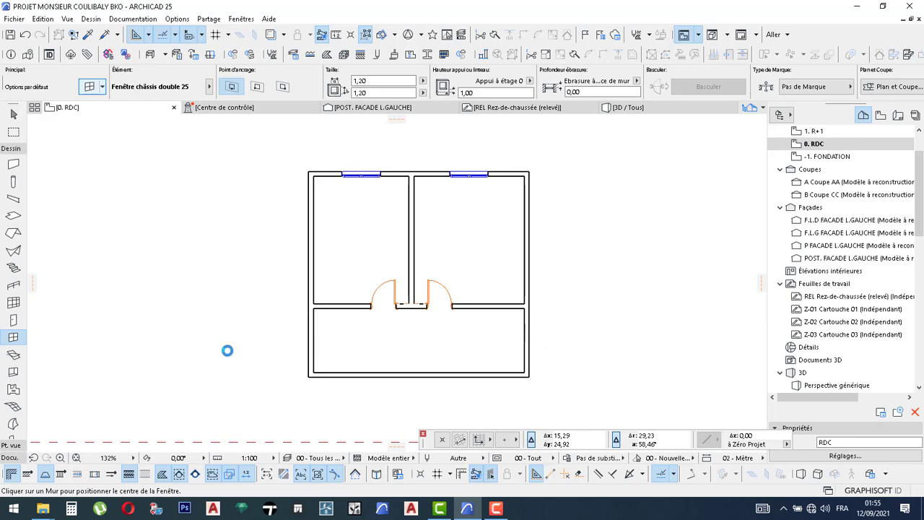
click(503, 516)
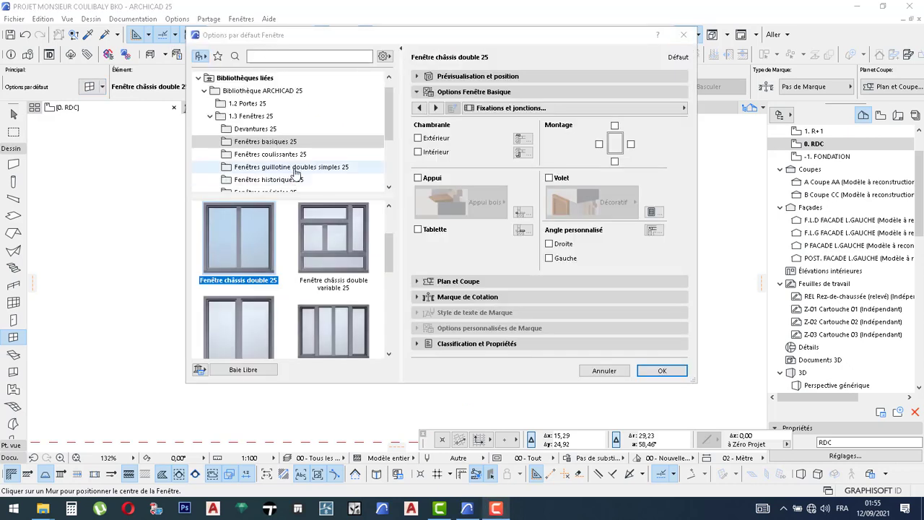
scroll(278, 133, down, 1)
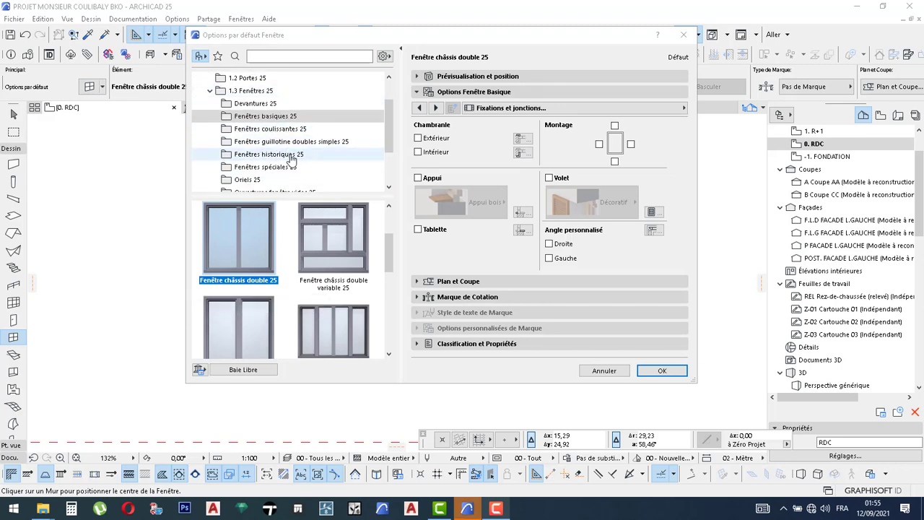
scroll(306, 165, down, 2)
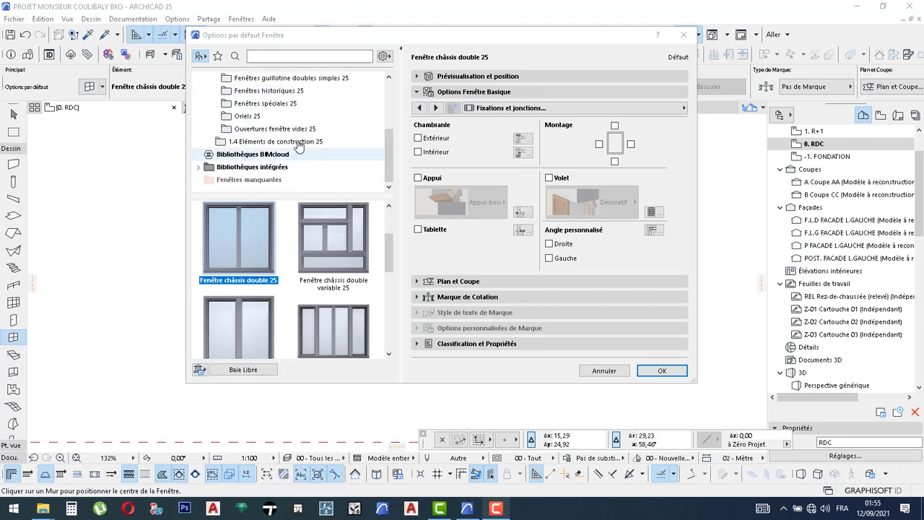
click(298, 131)
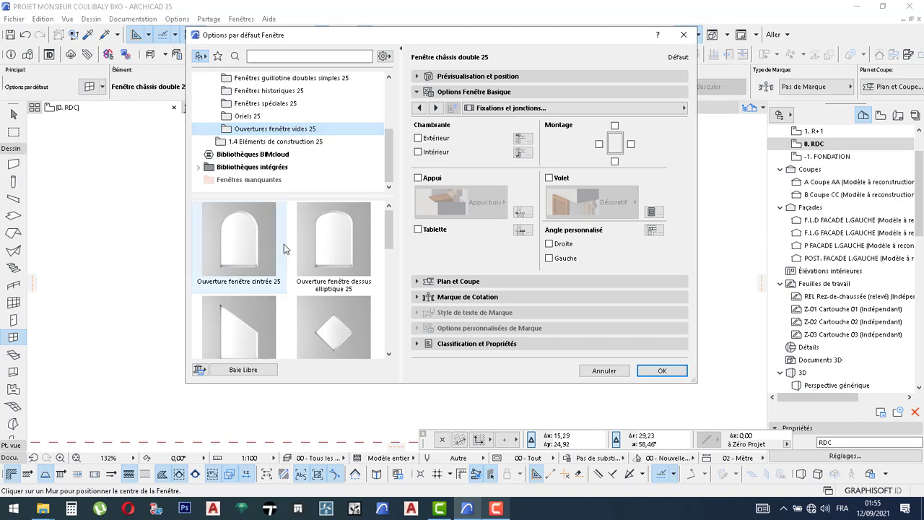
scroll(285, 260, down, 3)
scroll(271, 289, down, 4)
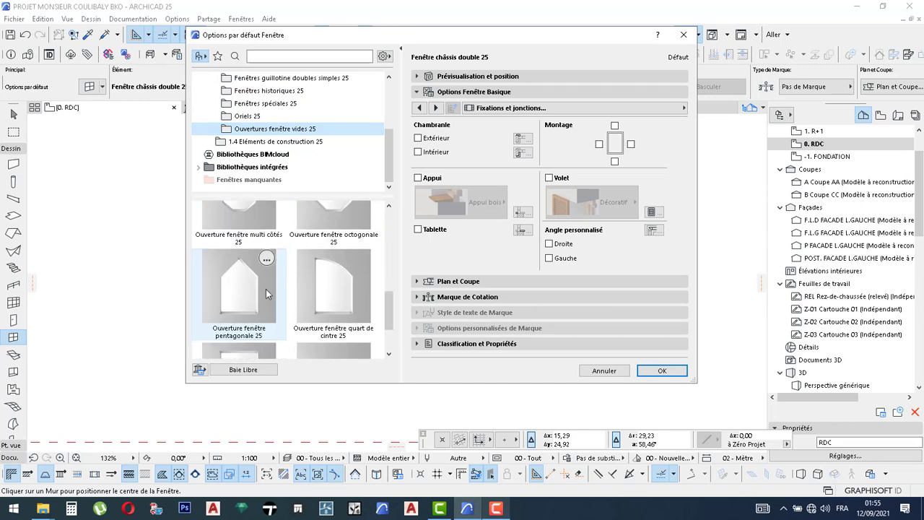
click(243, 294)
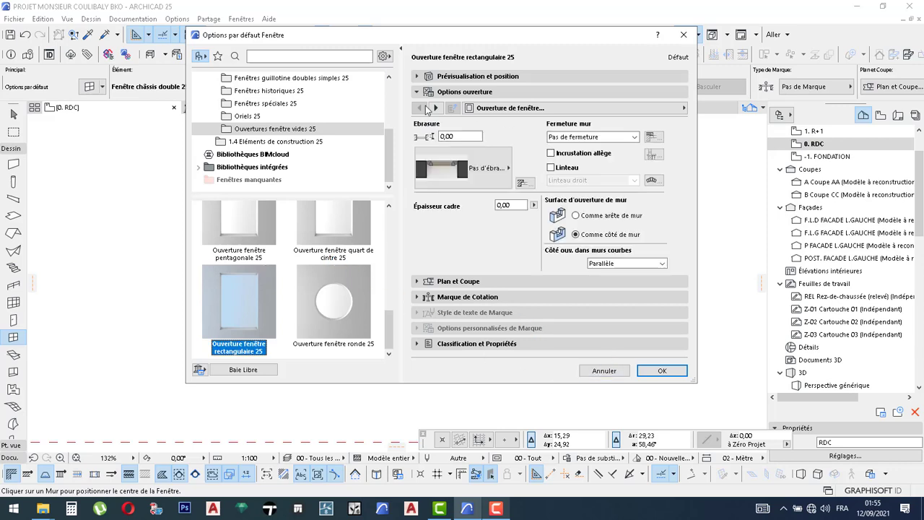
Step: Set the default rectangular opening's height to 1,20, review its Options ouverture pages and accept the settings
click(420, 76)
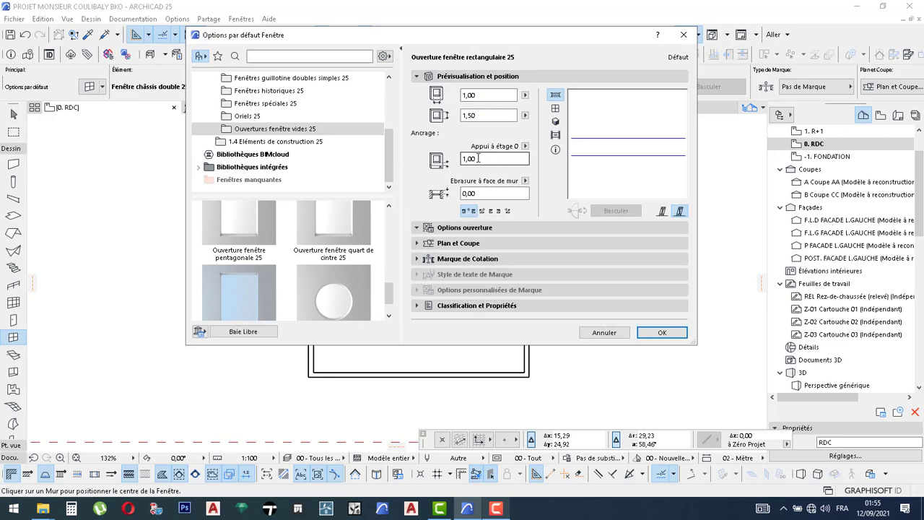
click(477, 115)
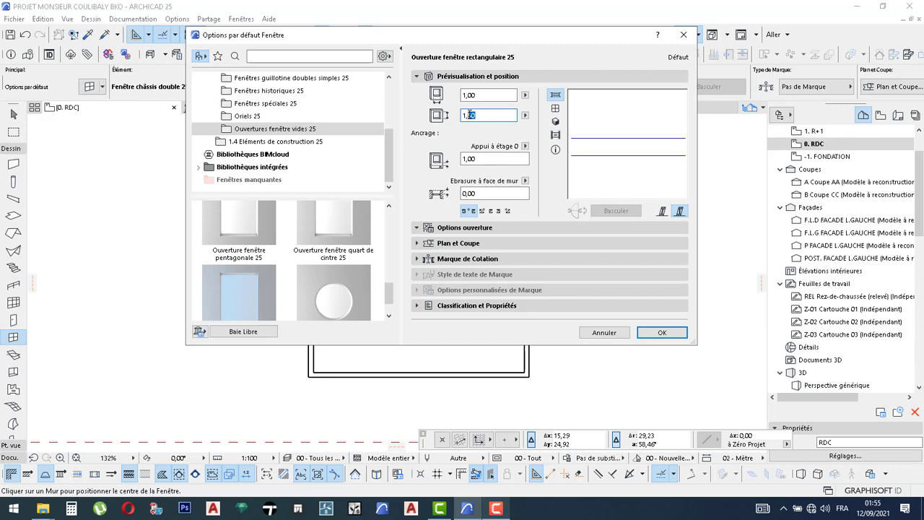
click(431, 228)
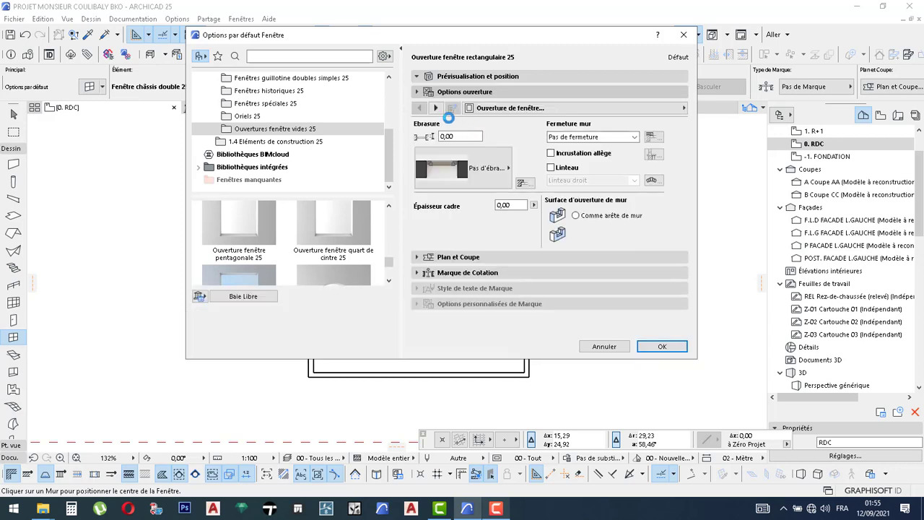
click(436, 109)
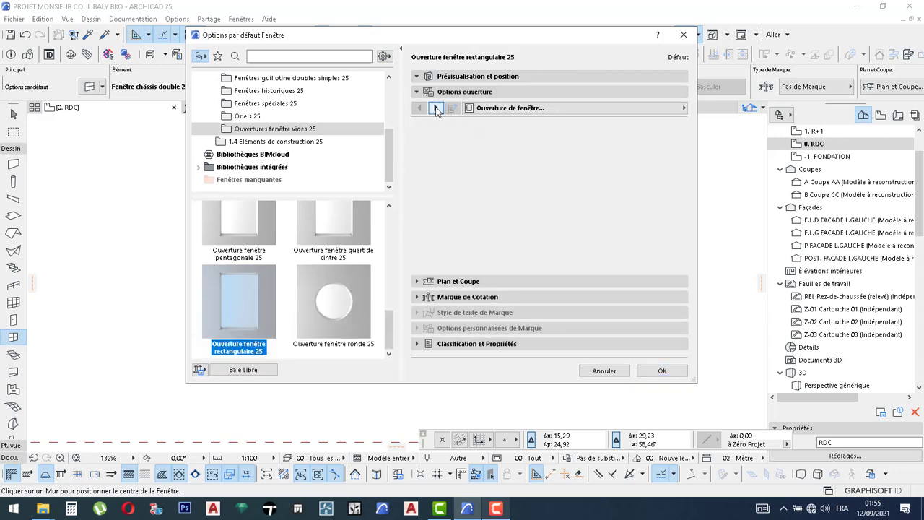
click(436, 109)
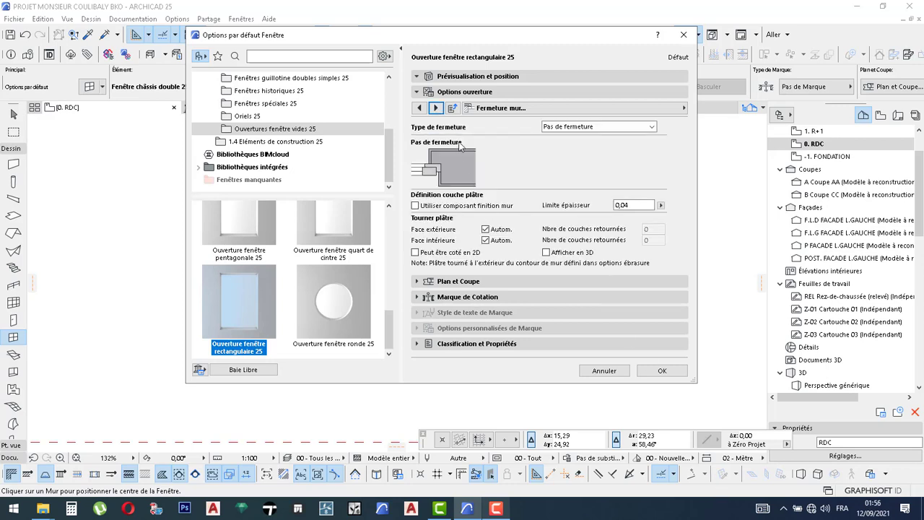
click(436, 108)
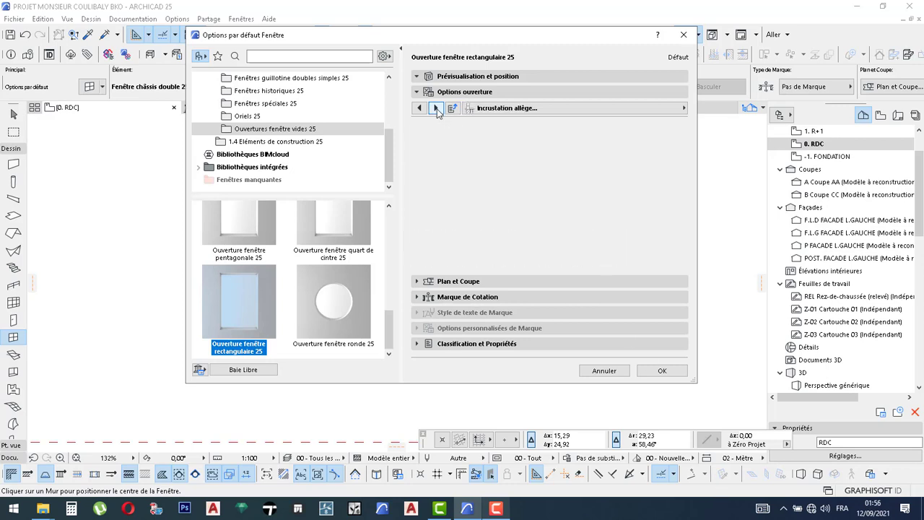
click(662, 371)
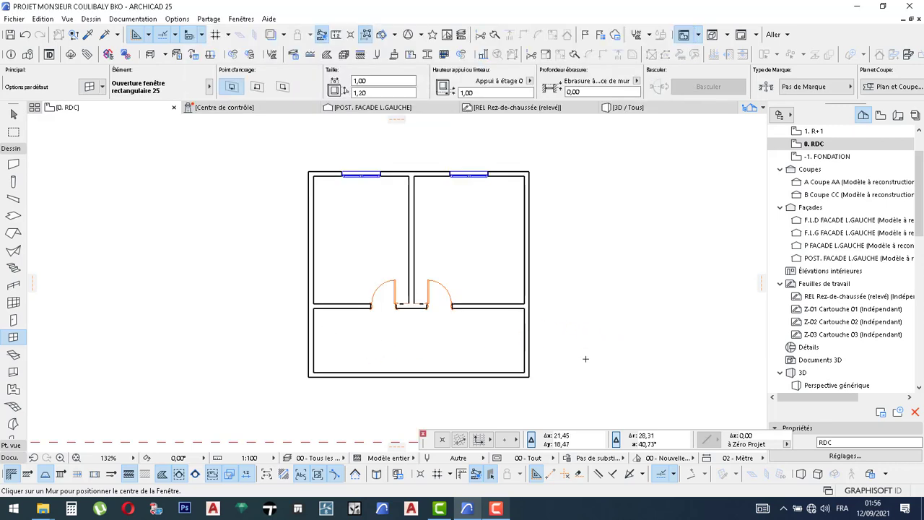
Step: Place a 1,00 by 1,20 rectangular opening in each of the two side exterior walls of the lower room
scroll(586, 359, up, 3)
scroll(480, 334, down, 2)
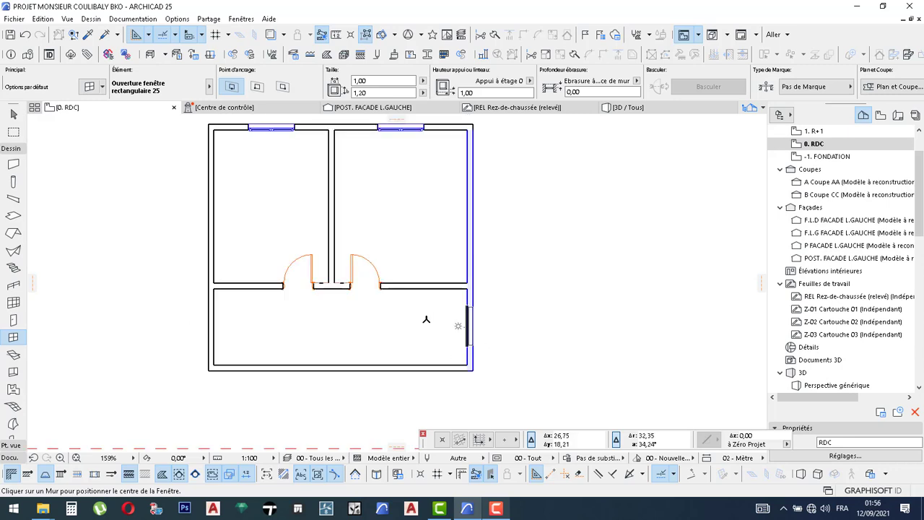
click(468, 327)
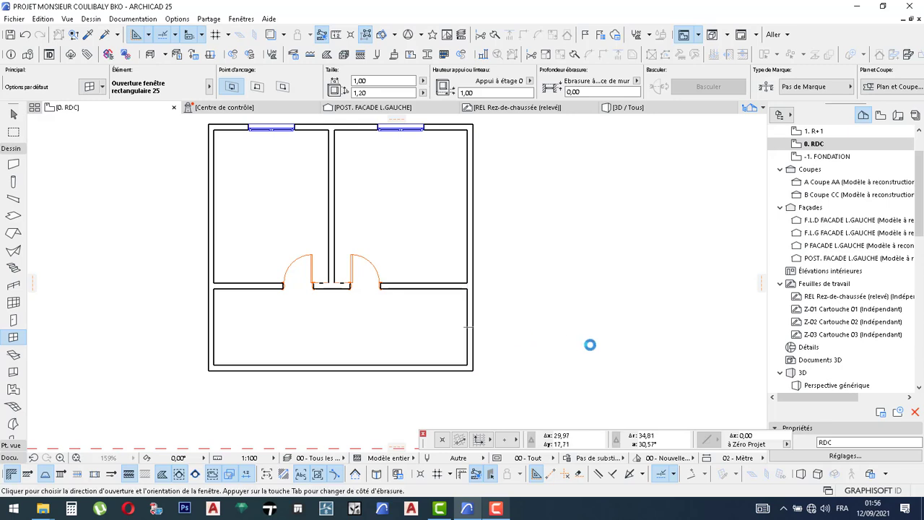
click(452, 323)
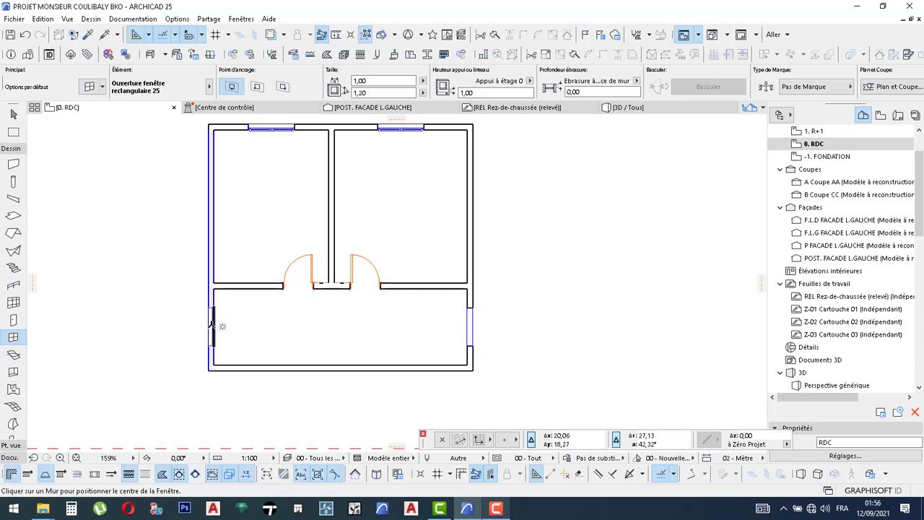
click(214, 323)
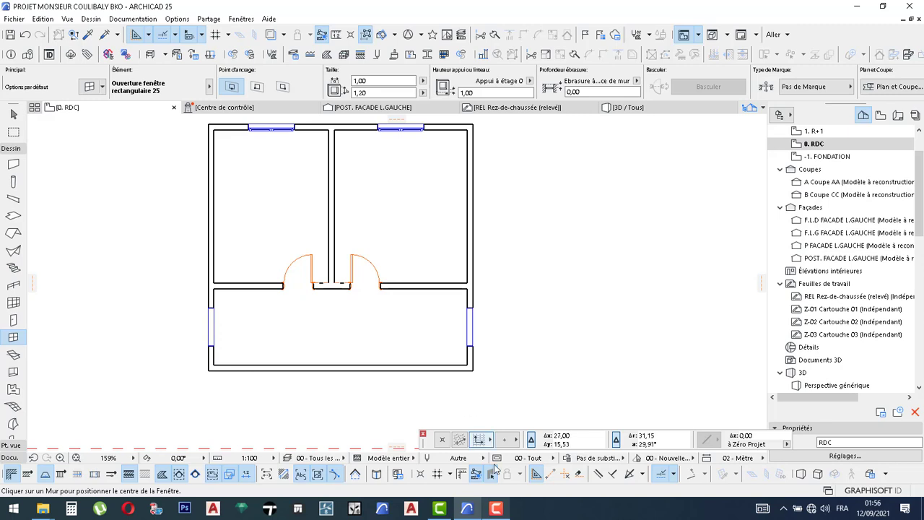
Step: Open the general 3D perspective and orbit around the house to examine the new side-wall openings and the two windows
click(475, 441)
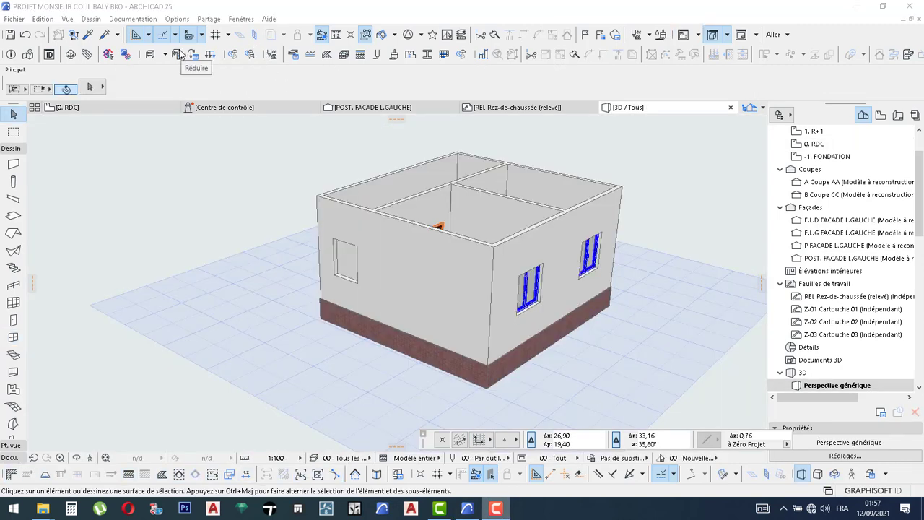
click(360, 284)
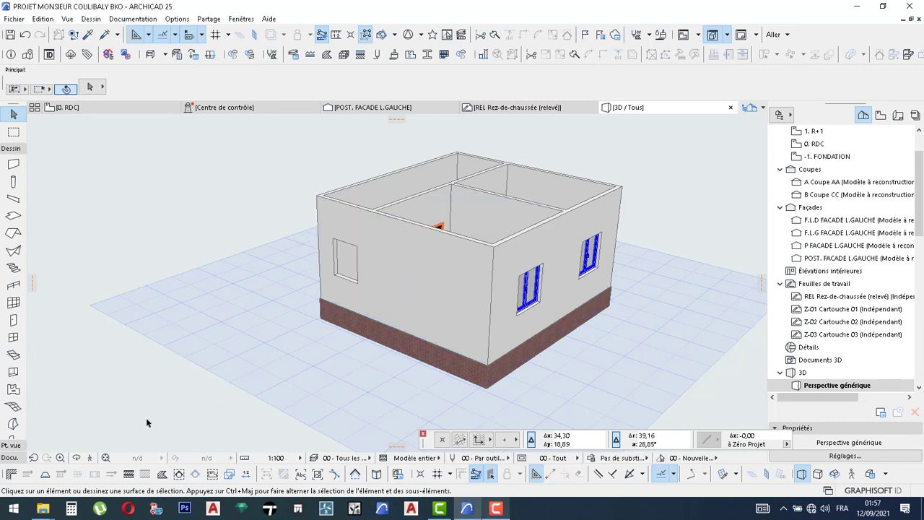
click(77, 458)
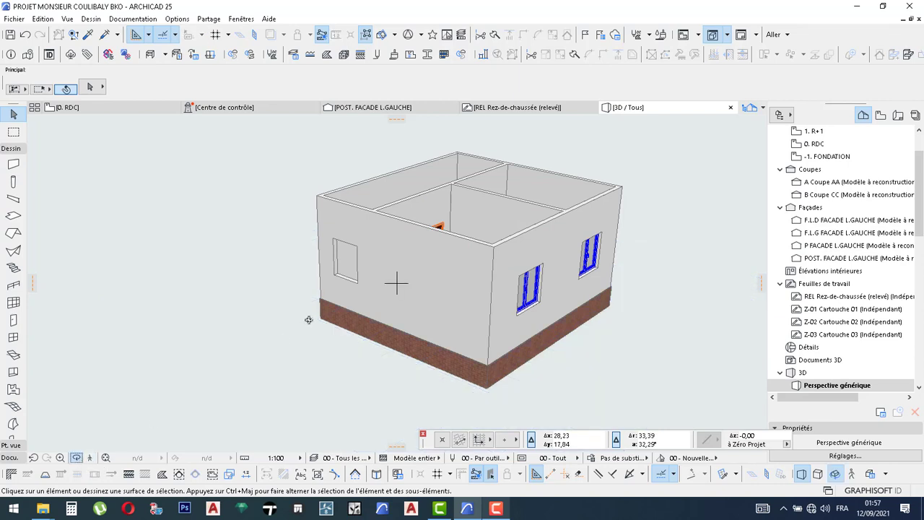
drag(311, 319, 447, 289)
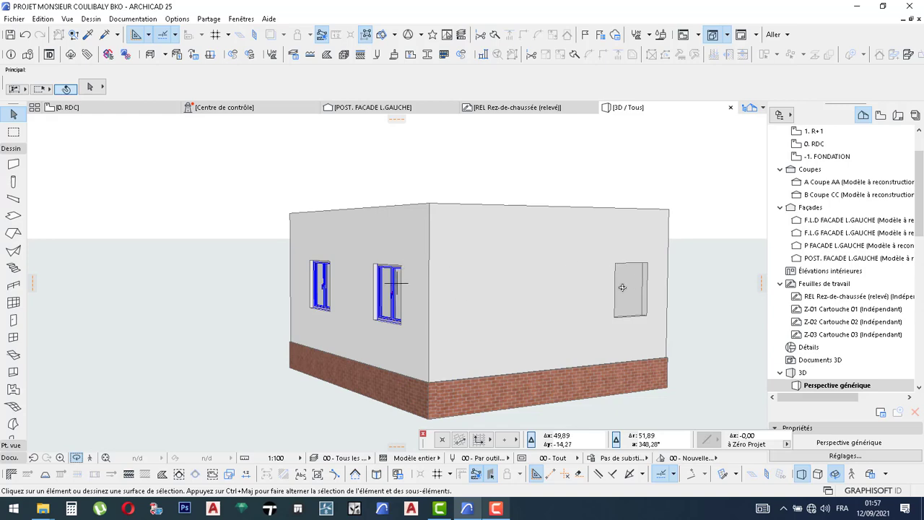
drag(623, 287, 397, 281)
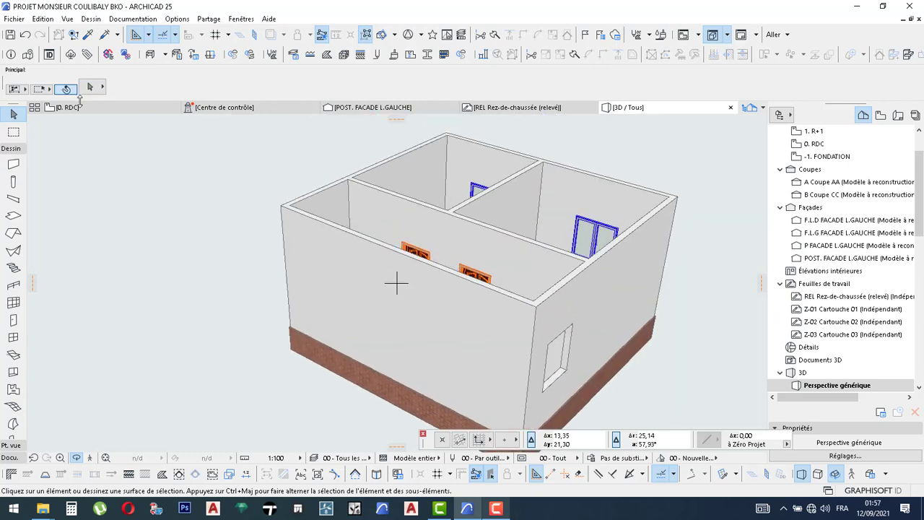
Step: On the RDC plan, select both rectangular openings in the lower room's side walls and set their width and height to 1,80
click(72, 107)
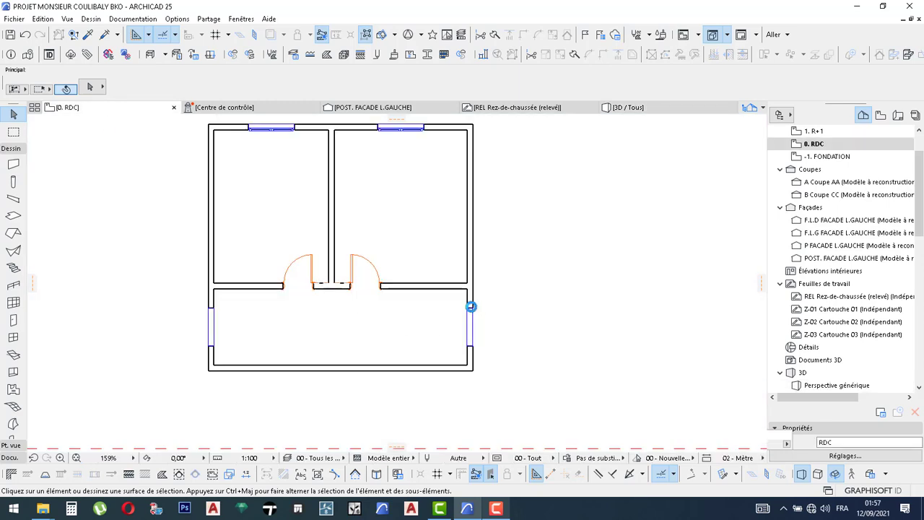
scroll(471, 307, up, 2)
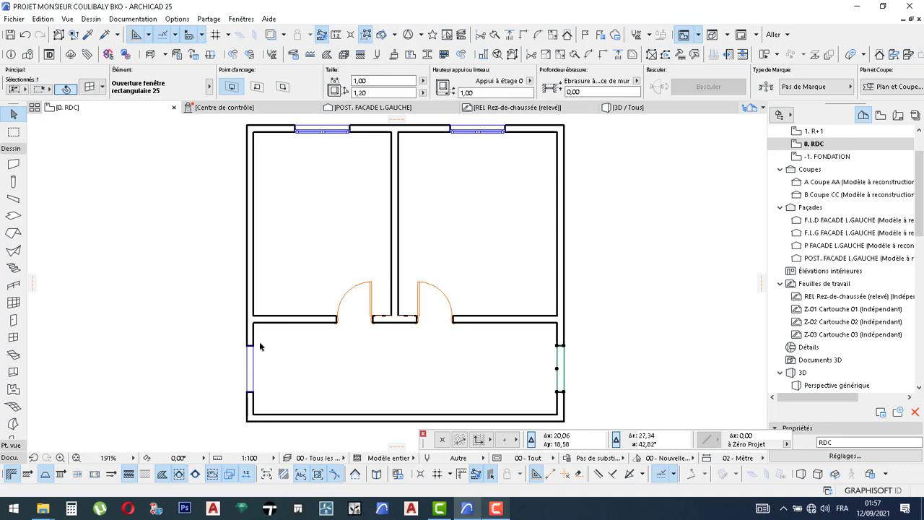
mouse_move(253, 348)
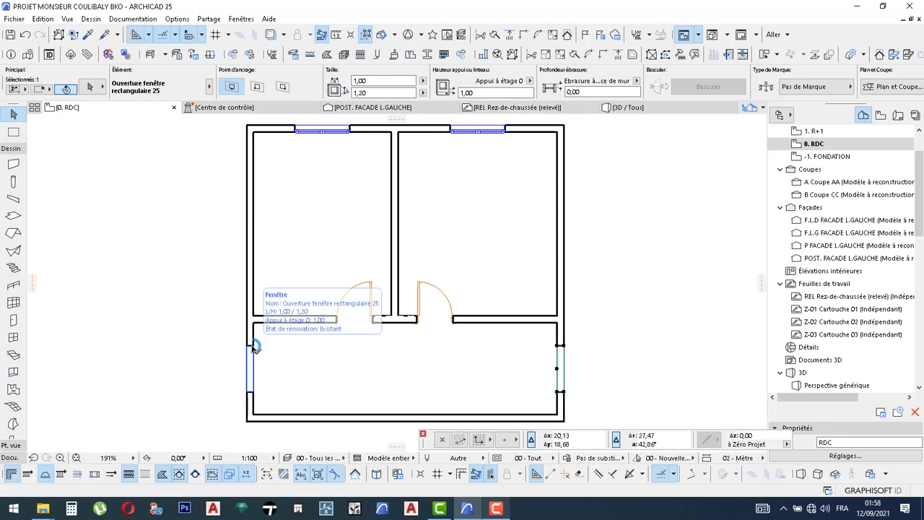
shift+click(252, 347)
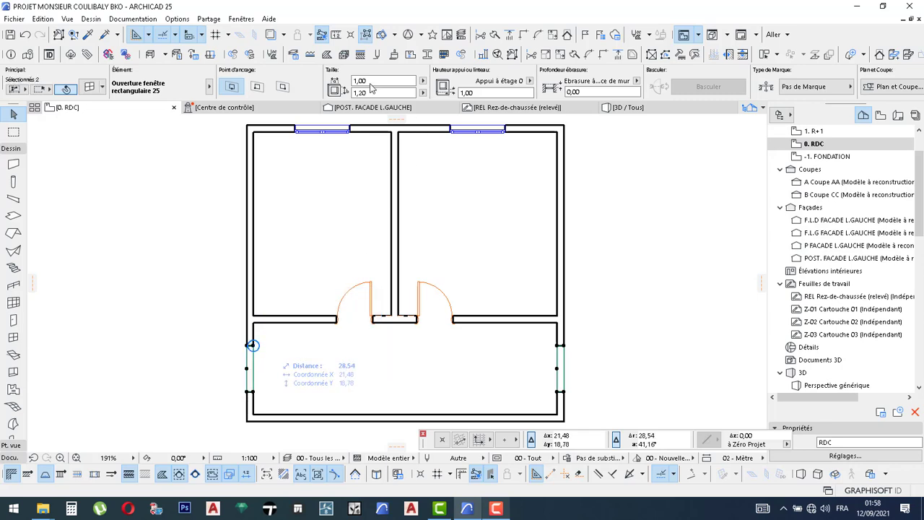
drag(367, 79, 362, 78)
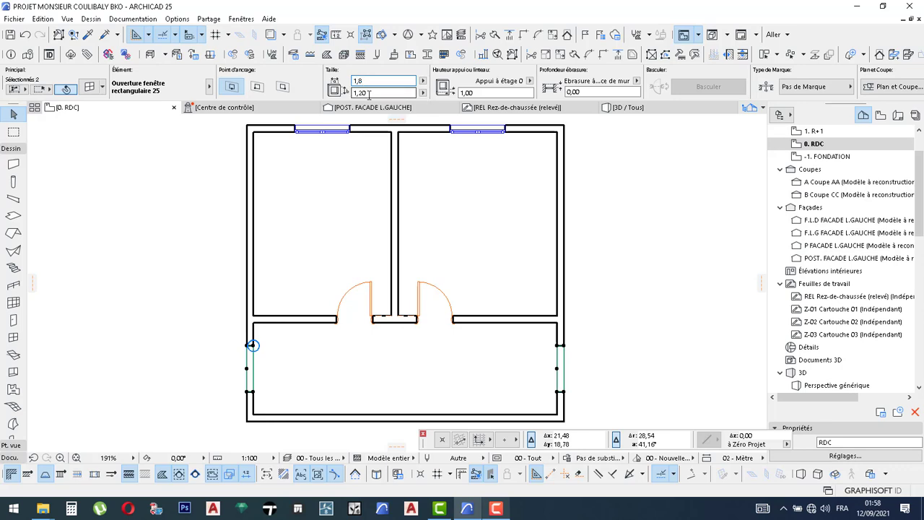
drag(369, 95, 362, 94)
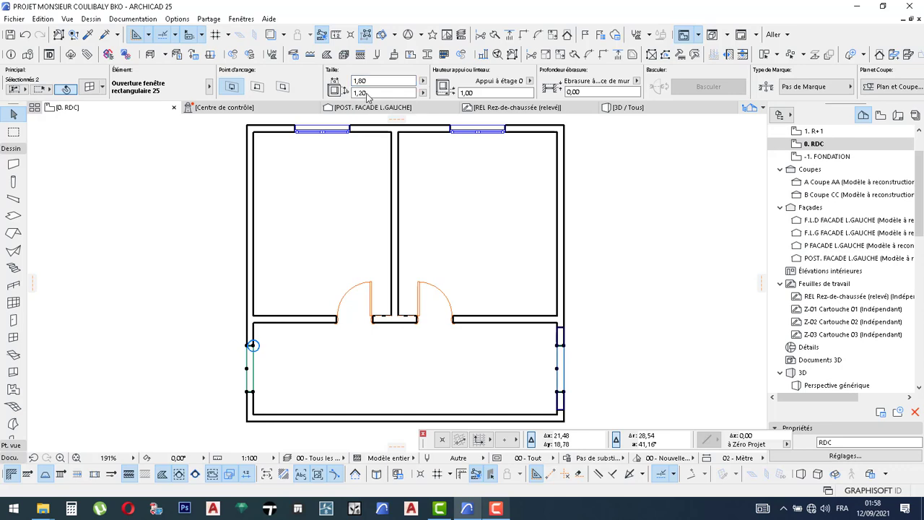
key(Return)
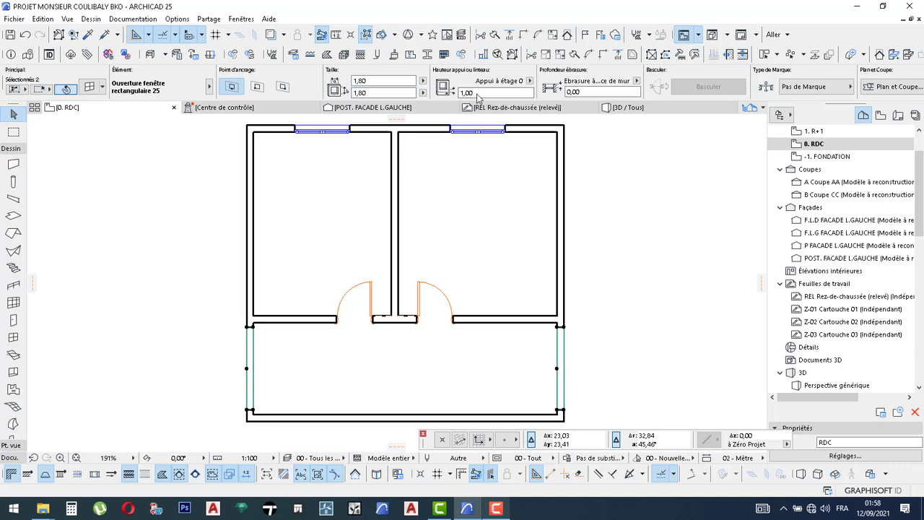
Step: Set the two side openings' sill height to 0,80 and their height to 1,40, and deselect them
click(477, 93)
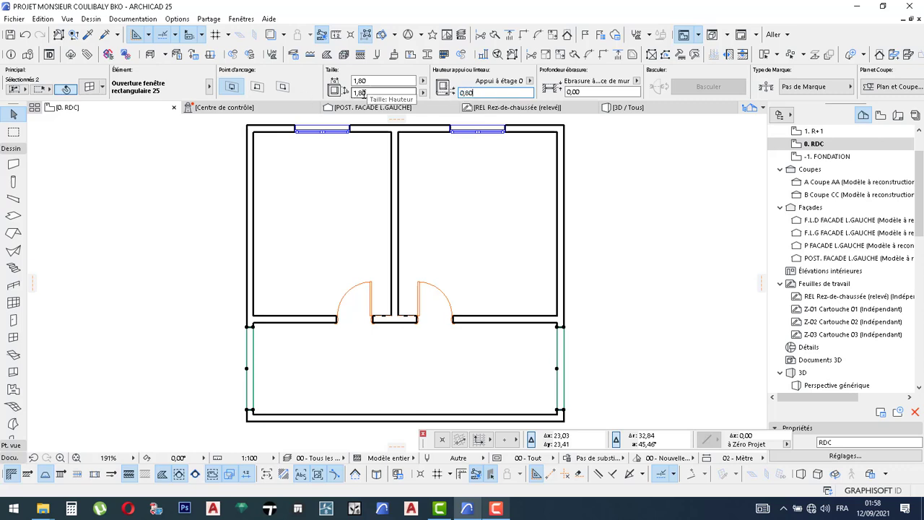
click(503, 510)
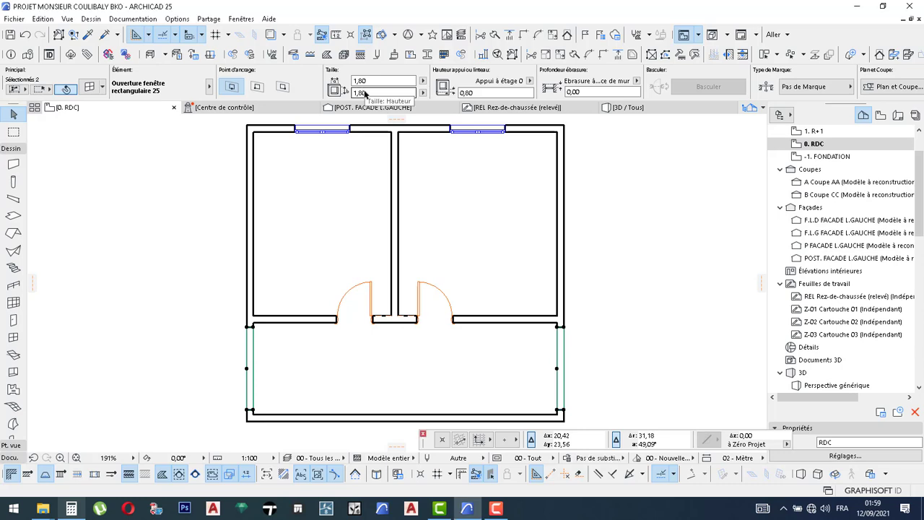
click(365, 93)
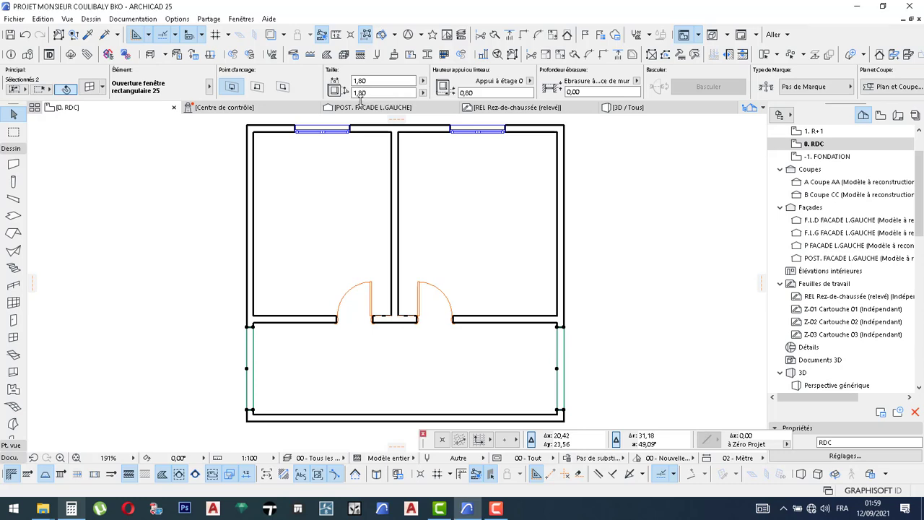
mouse_move(367, 116)
key(BackSpace)
key(BackSpace)
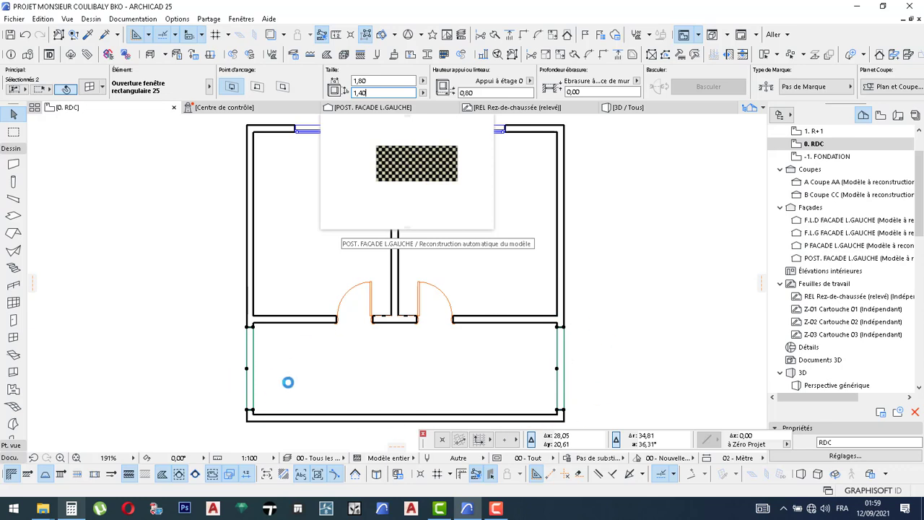
click(430, 349)
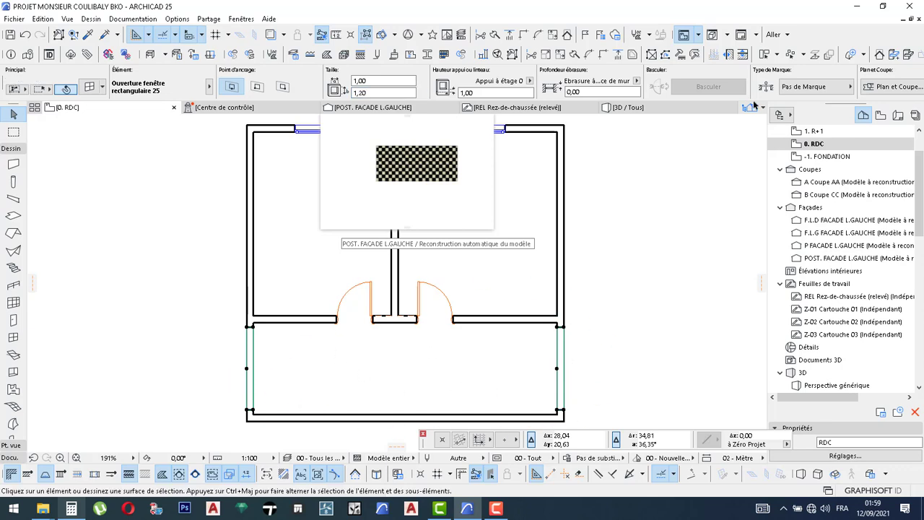
Step: Orbit around the house in the 3D view to examine the resized side-wall openings
click(657, 112)
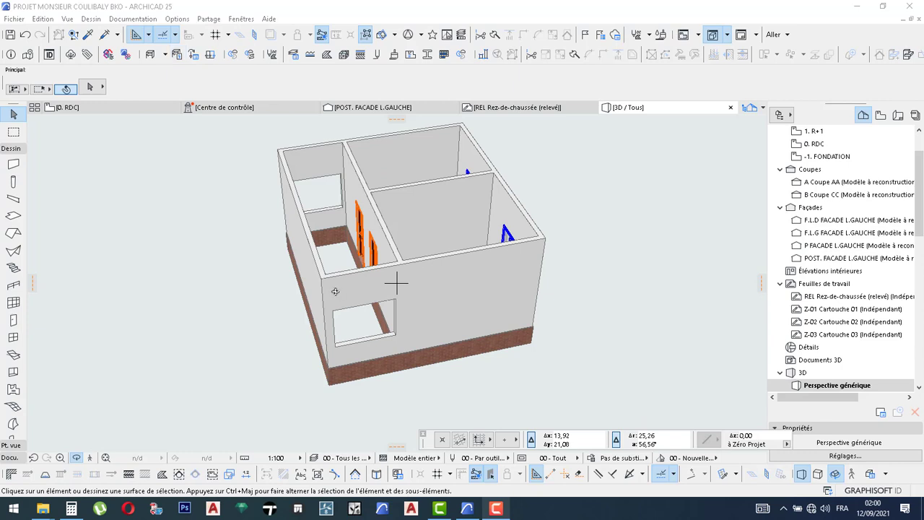
drag(366, 316, 294, 343)
drag(414, 348, 301, 283)
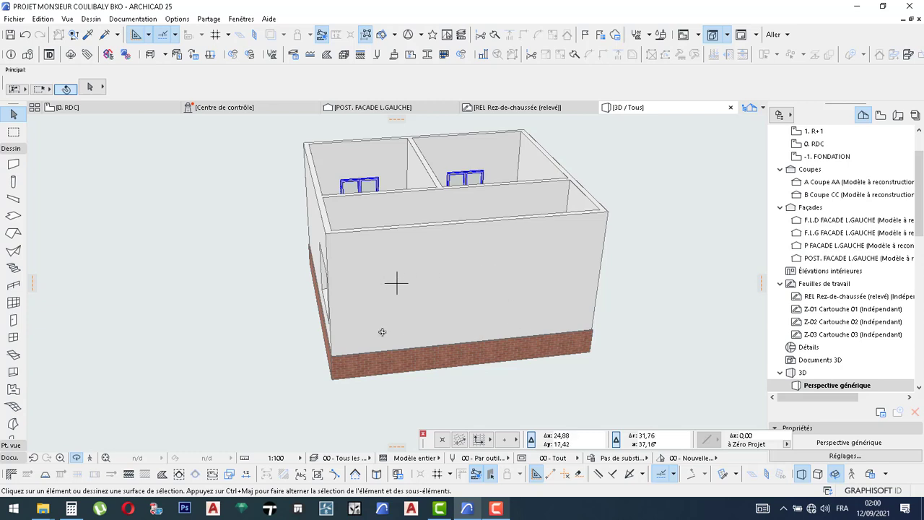
Step: Orbit the 3D model to examine the large rectangular doorway opening in the front wall, and return to the RDC plan
click(496, 509)
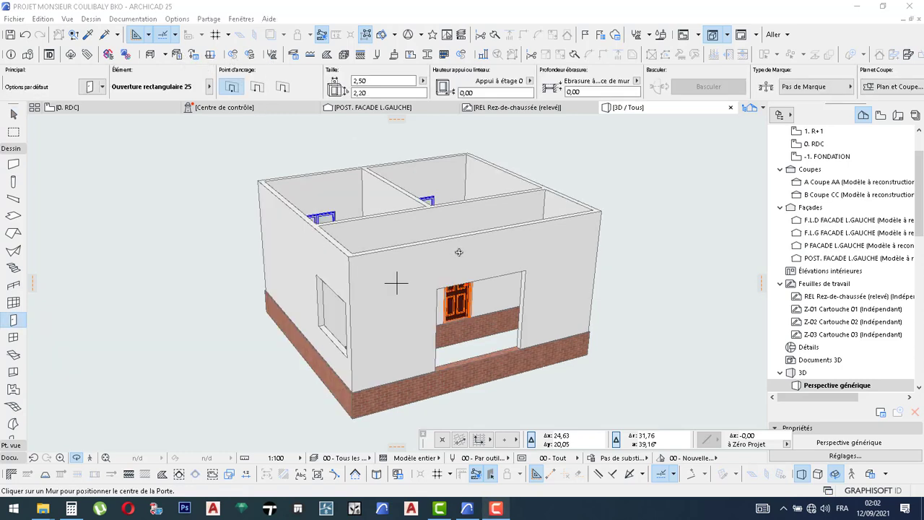
click(520, 307)
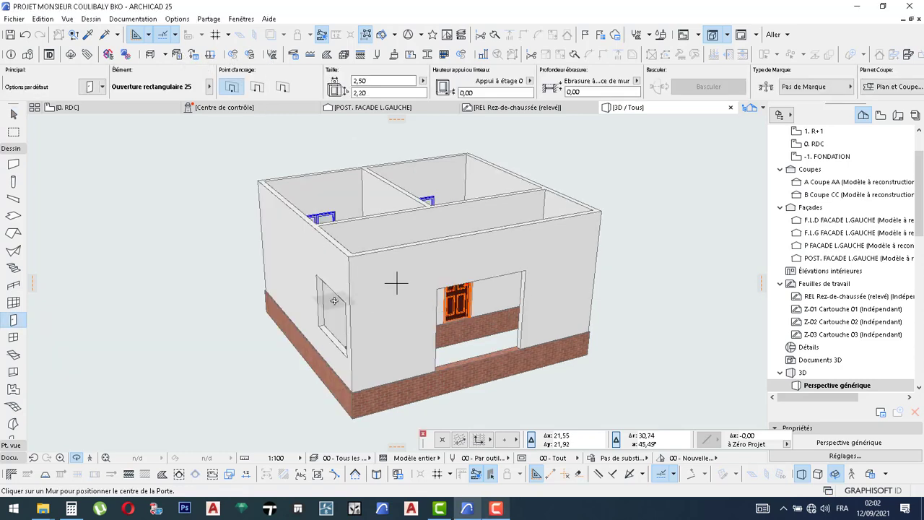
shift+middle_drag(400, 309, 526, 281)
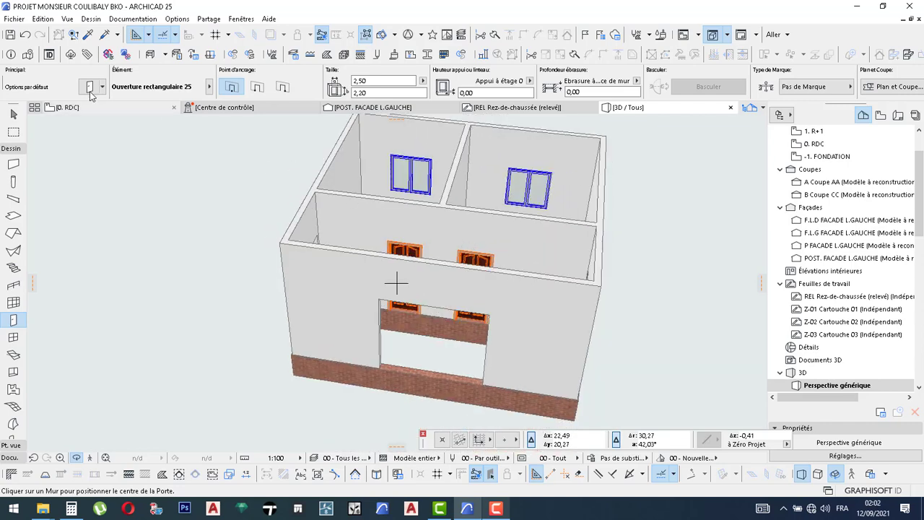
click(72, 108)
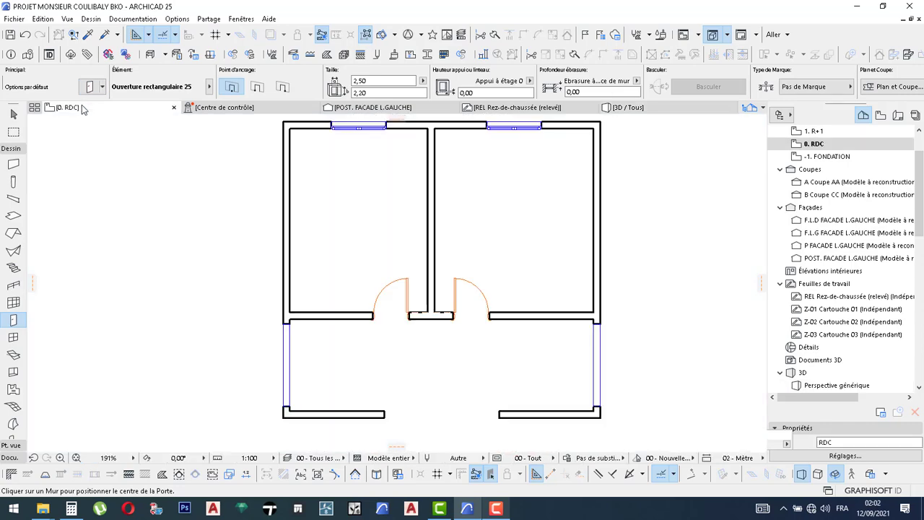